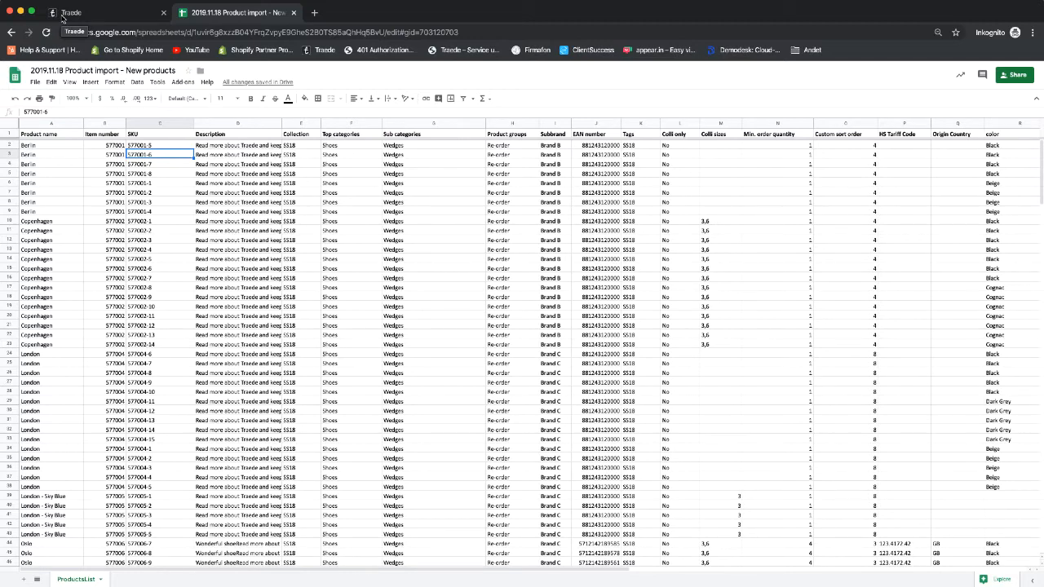
- Check the Traede products list (Copenhagen, Berlin, London), then return to the import spreadsheet
click(63, 14)
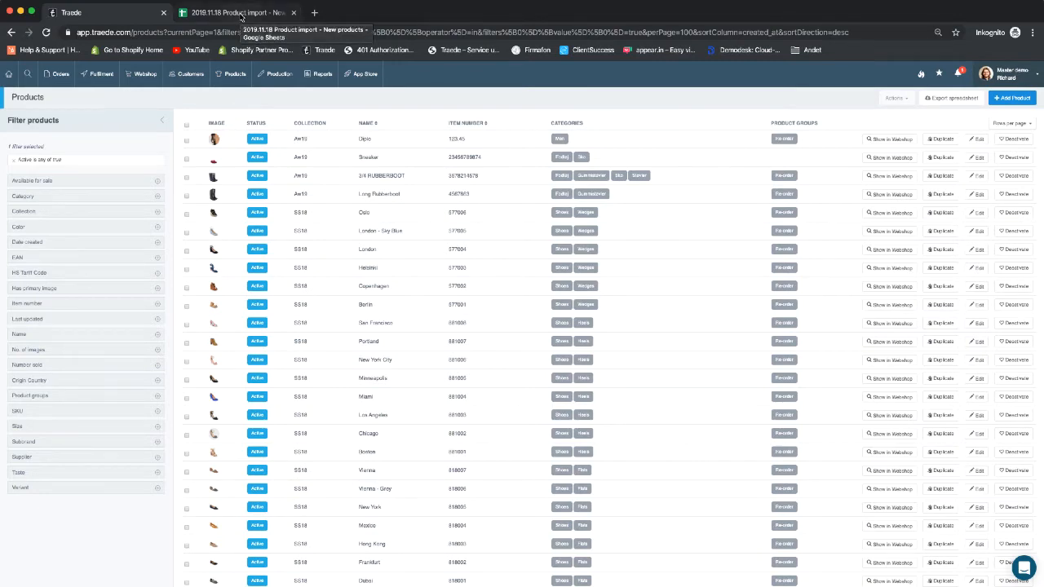
click(242, 15)
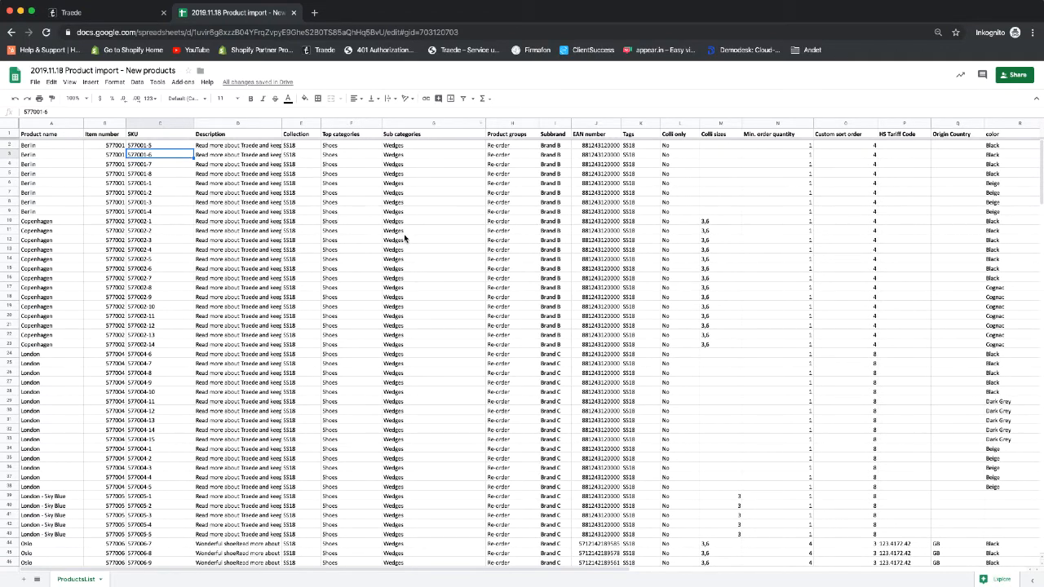
click(408, 147)
double_click(407, 145)
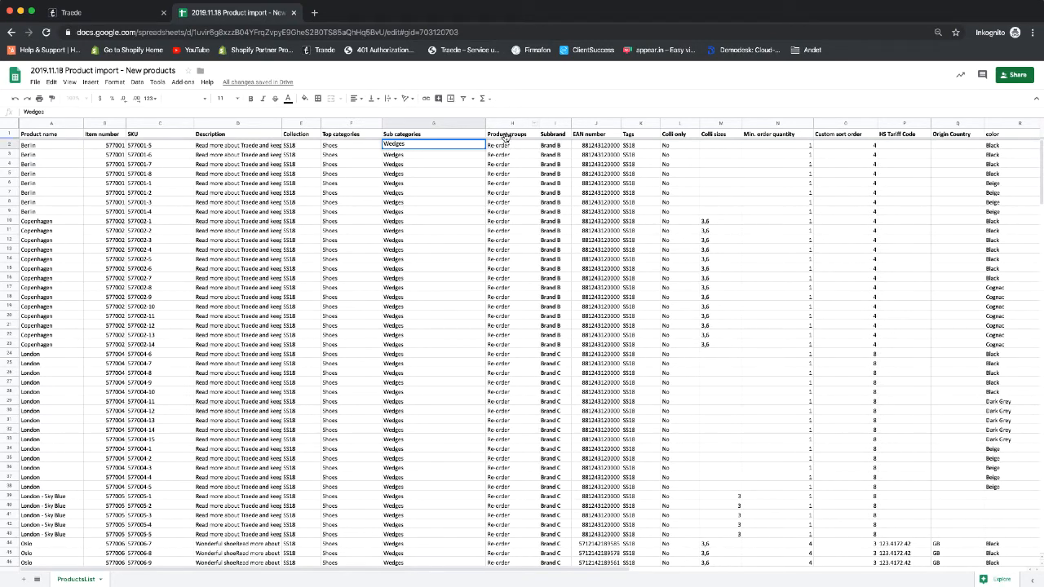
click(510, 145)
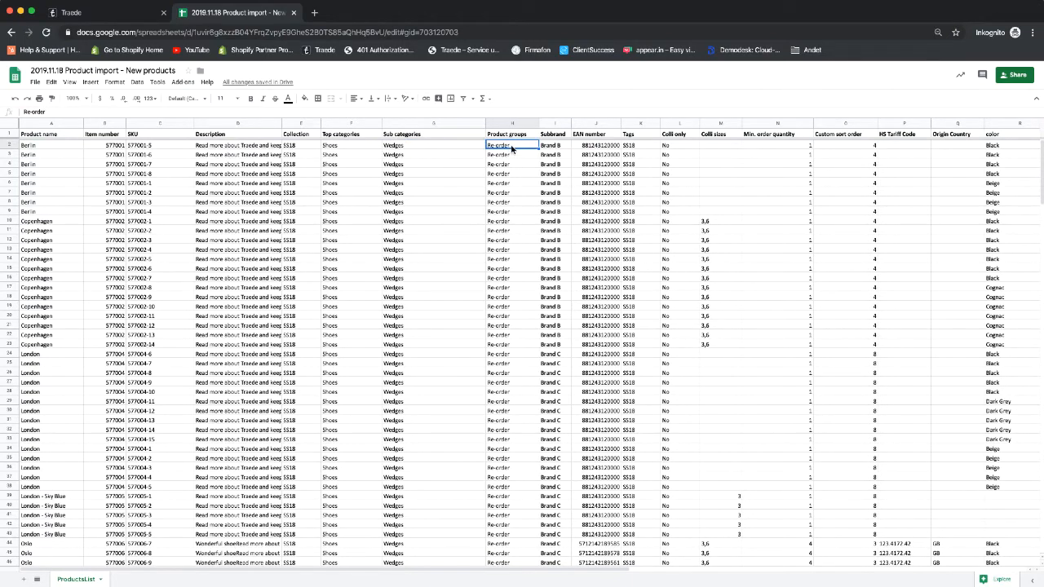
double_click(511, 147)
click(562, 147)
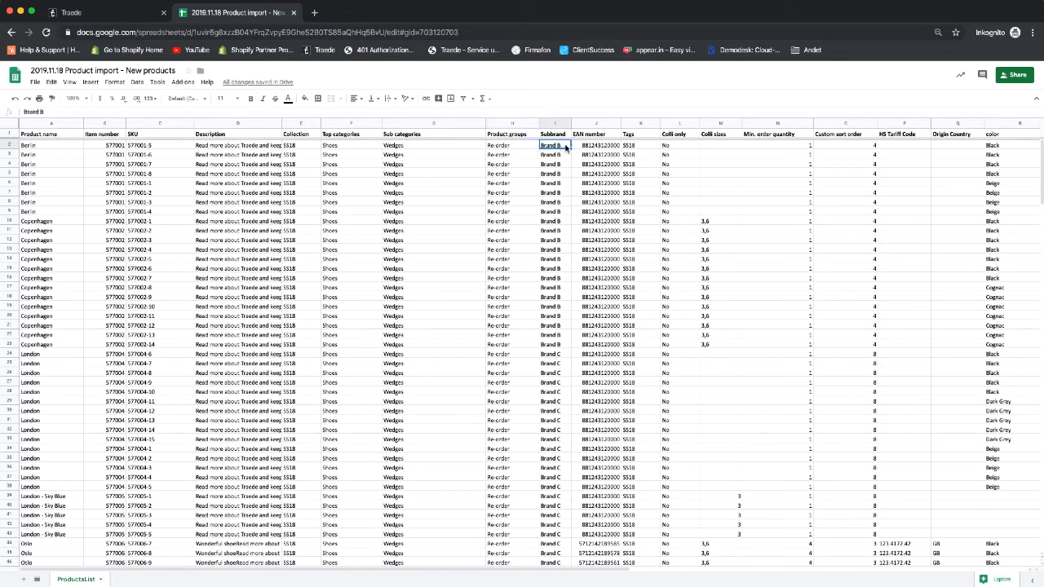
click(598, 146)
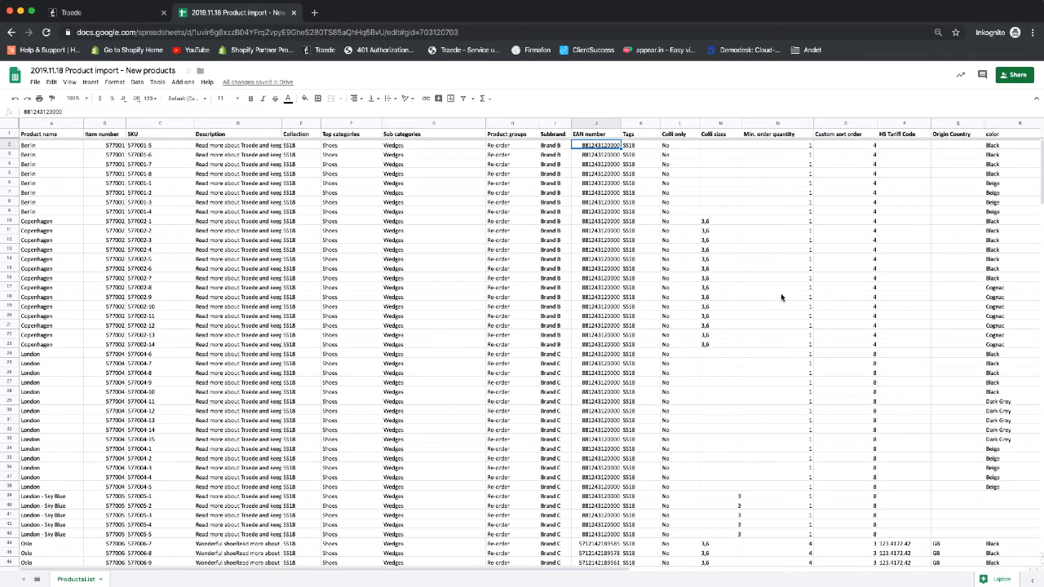
- Change Copenhagen's Min. order quantity in cell N16 from 4 to 1
scroll(781, 298, down, 2)
scroll(781, 297, down, 5)
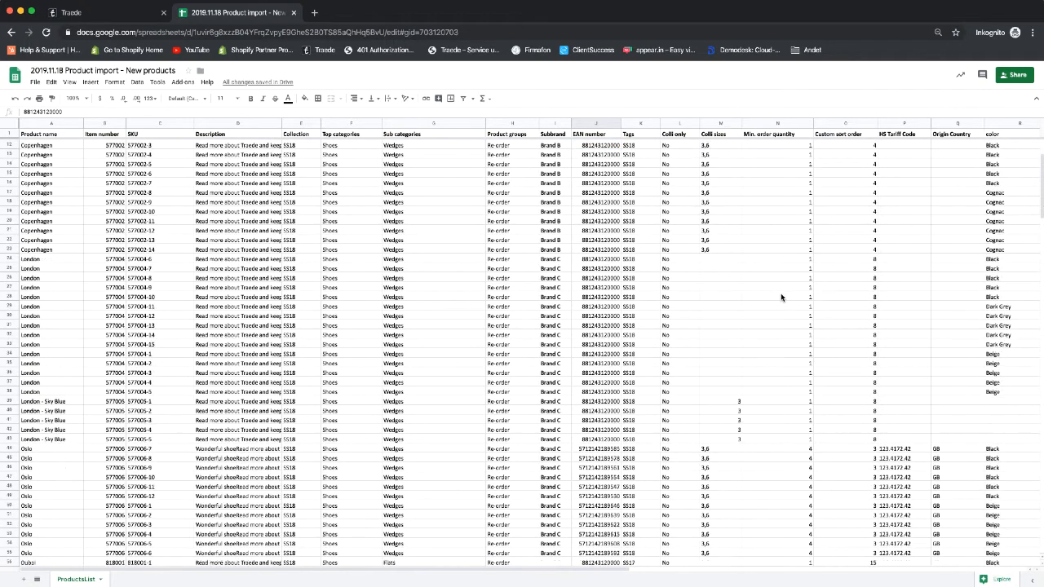
scroll(781, 297, down, 3)
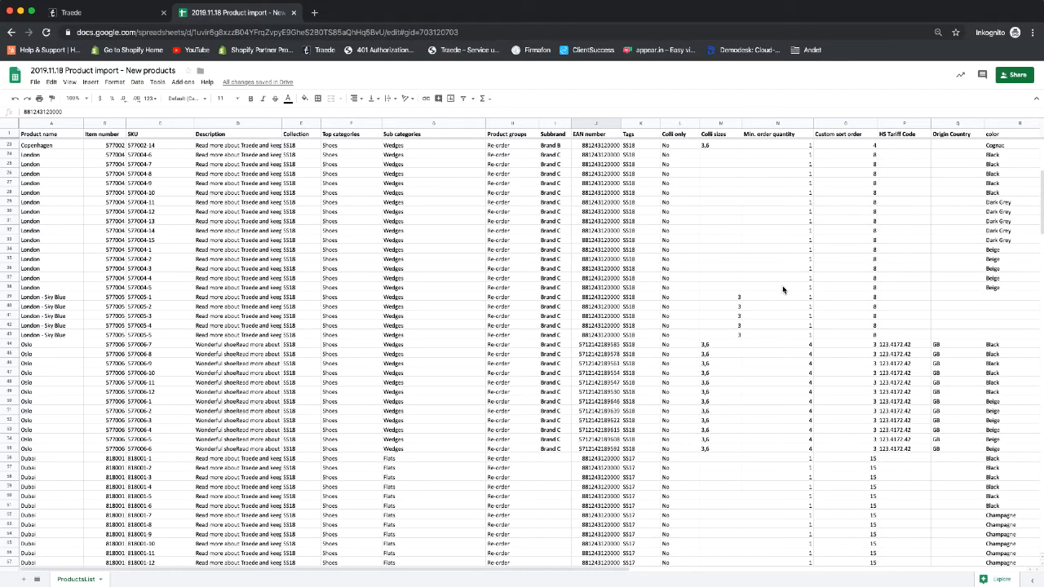
scroll(784, 290, up, 10)
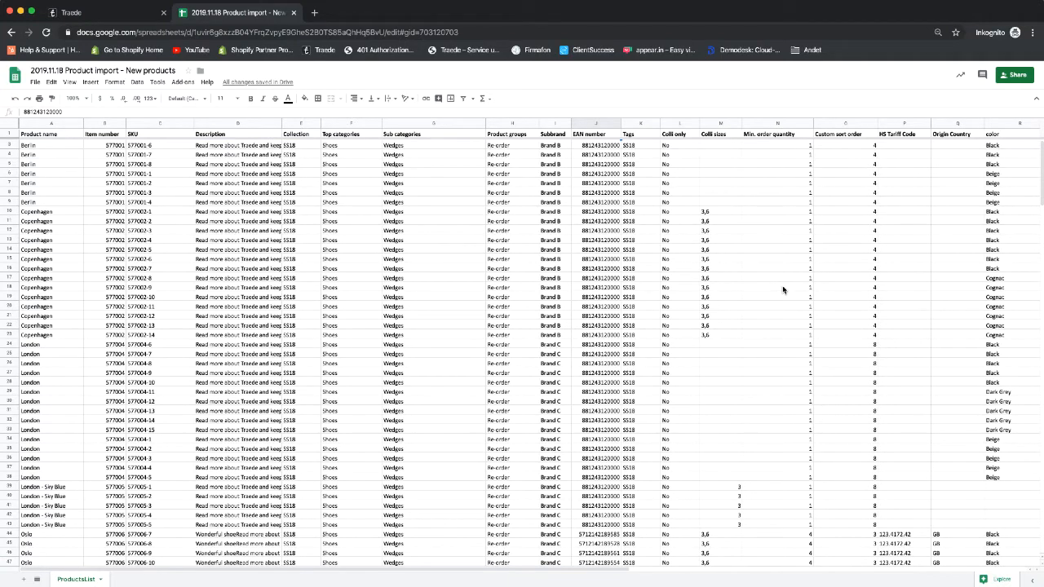
click(799, 269)
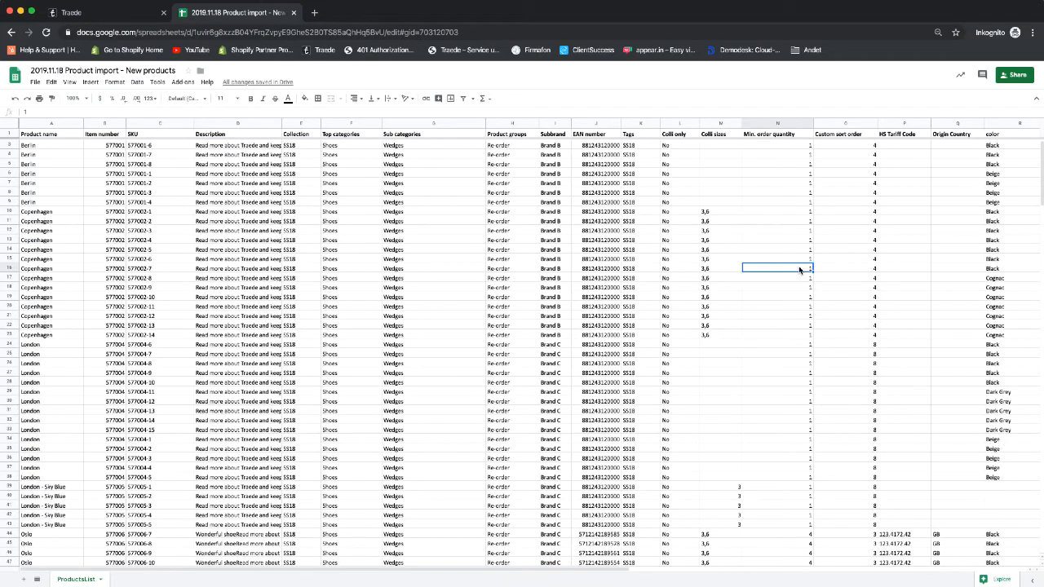
click(857, 306)
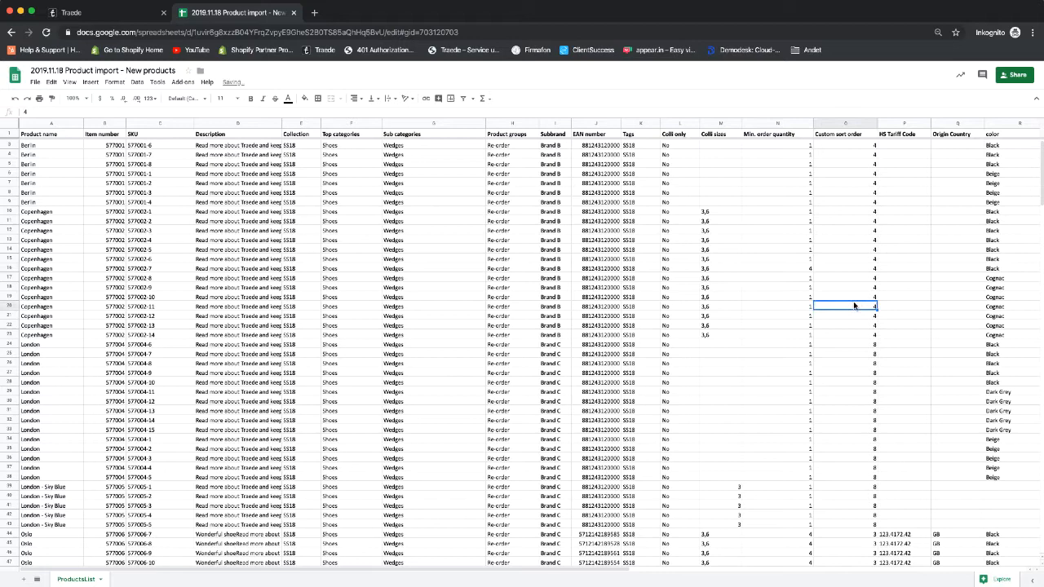
click(806, 269)
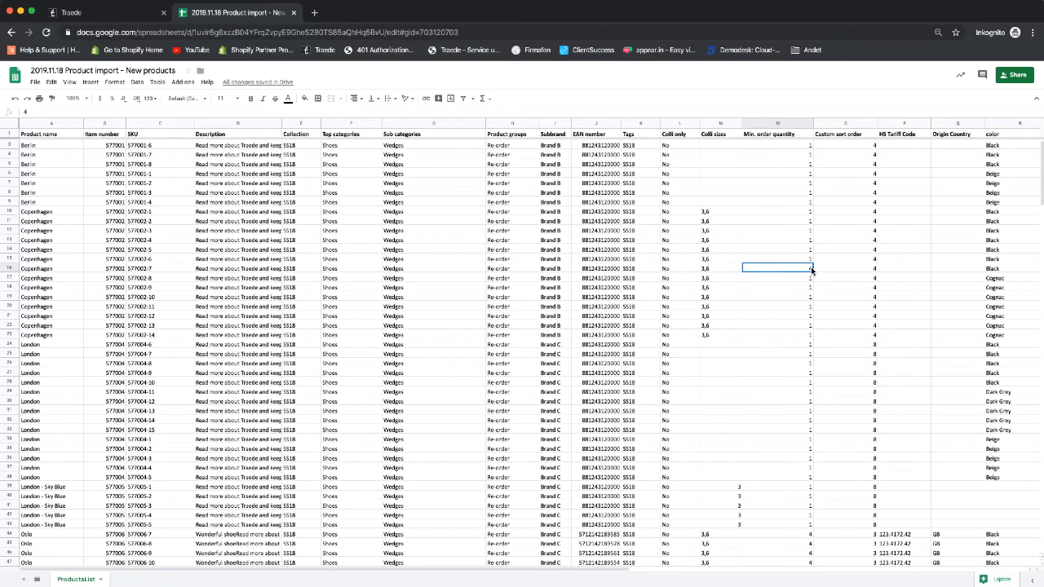
text(1)
scroll(894, 332, down, 3)
scroll(904, 356, up, 2)
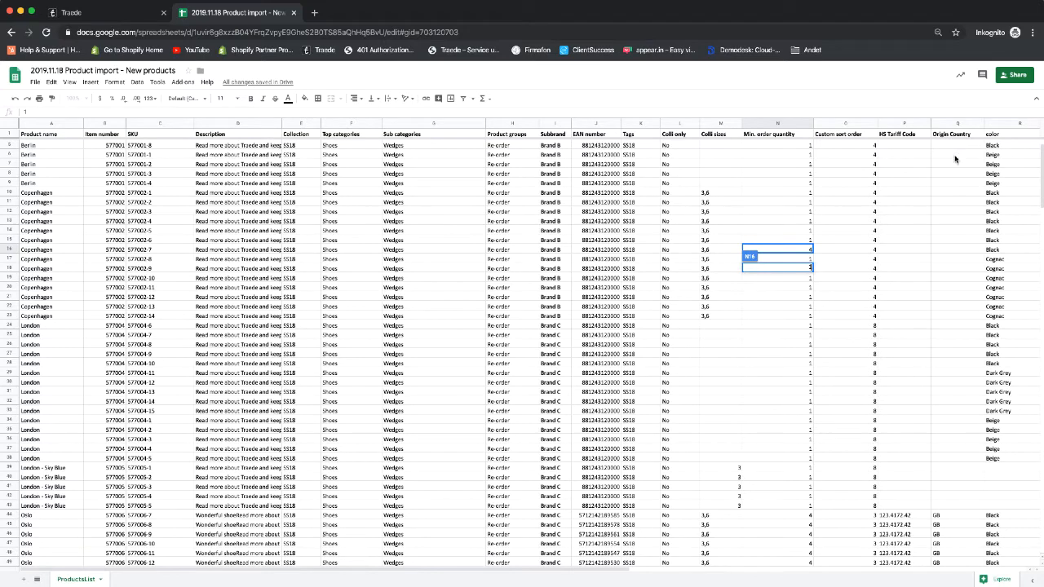
scroll(971, 283, down, 2)
scroll(972, 283, down, 1)
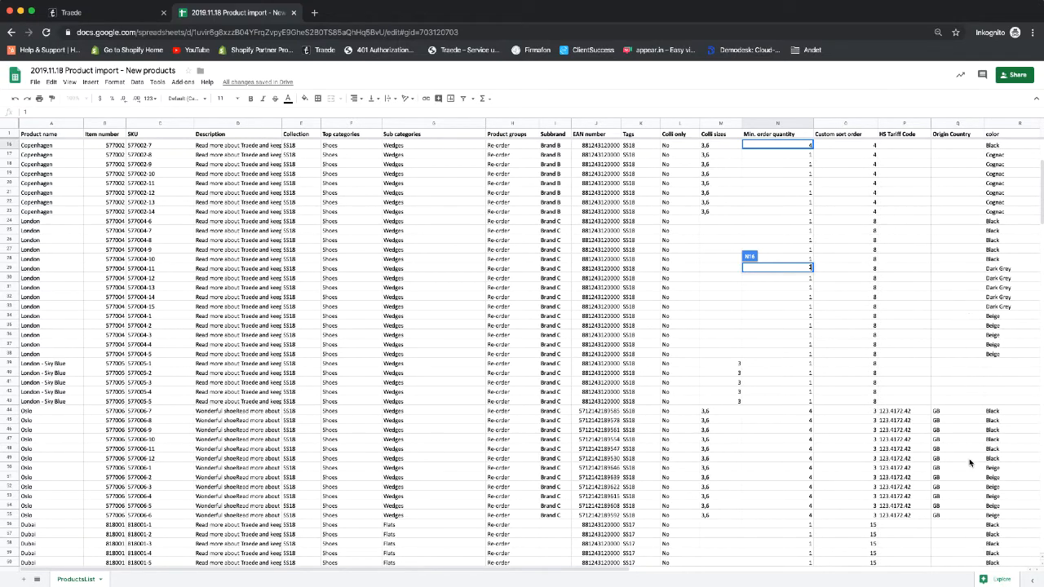
scroll(968, 359, up, 3)
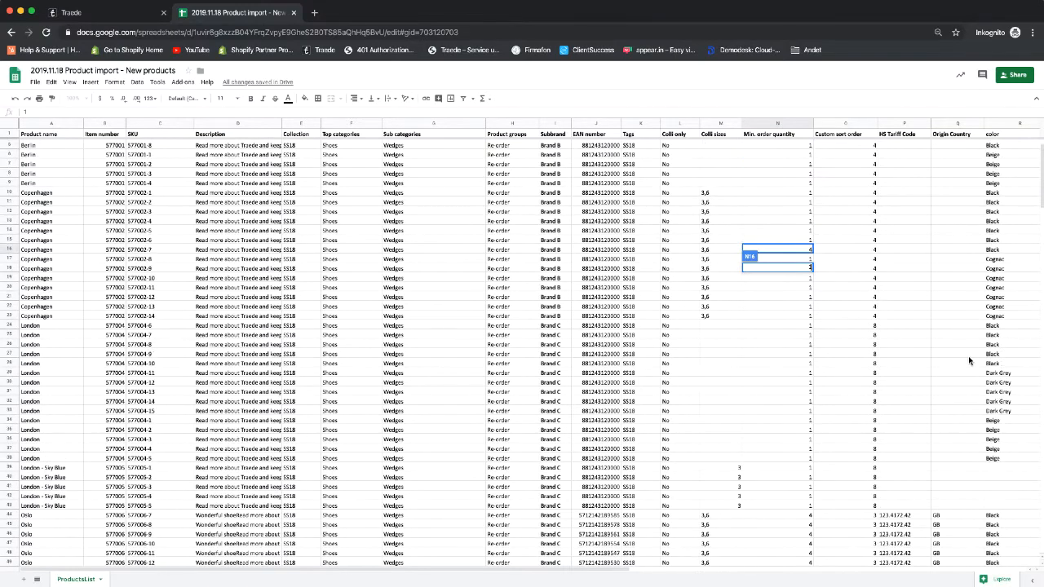
scroll(968, 356, right, 5)
scroll(969, 356, up, 2)
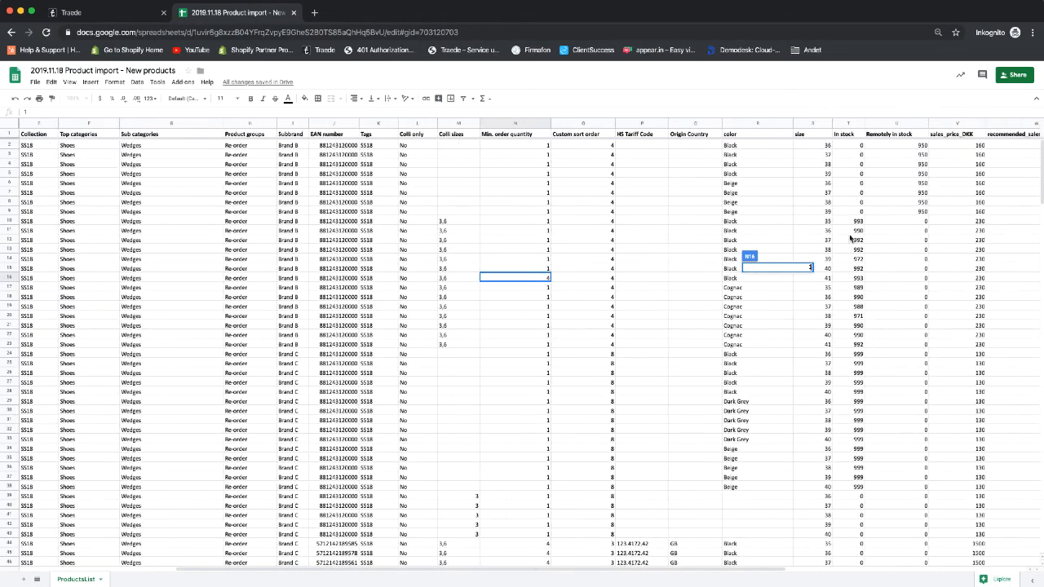
click(800, 193)
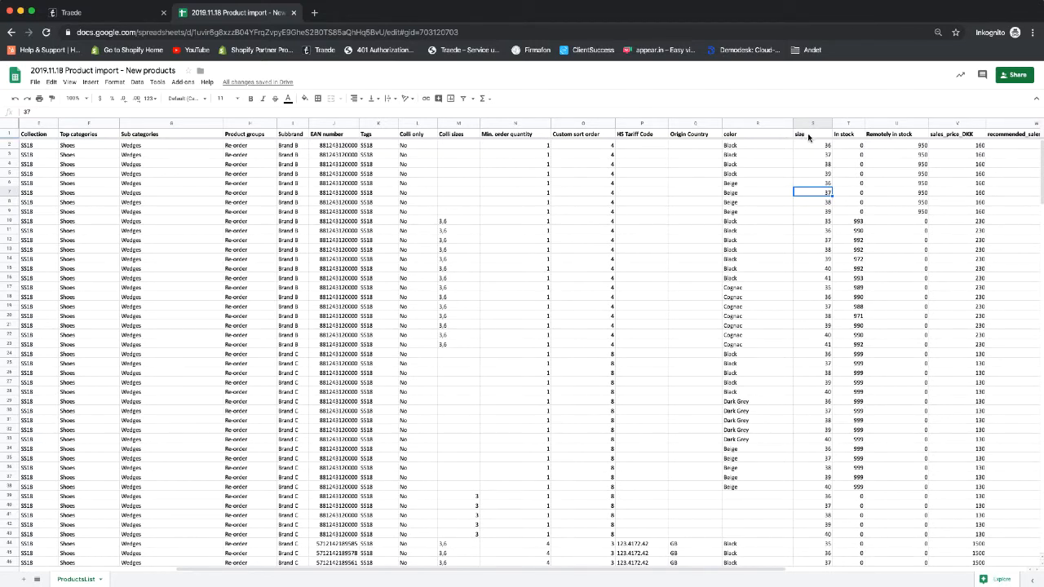
click(740, 136)
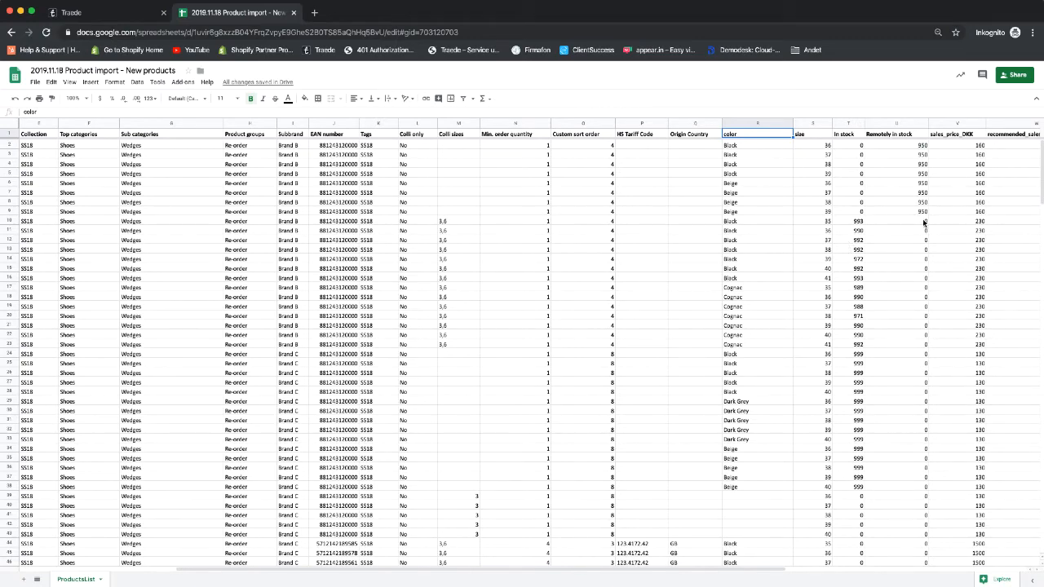
- Scroll right until the offer_price_EUR, Cost price and Landed cost columns (AA–AC) are visible
scroll(897, 225, right, 5)
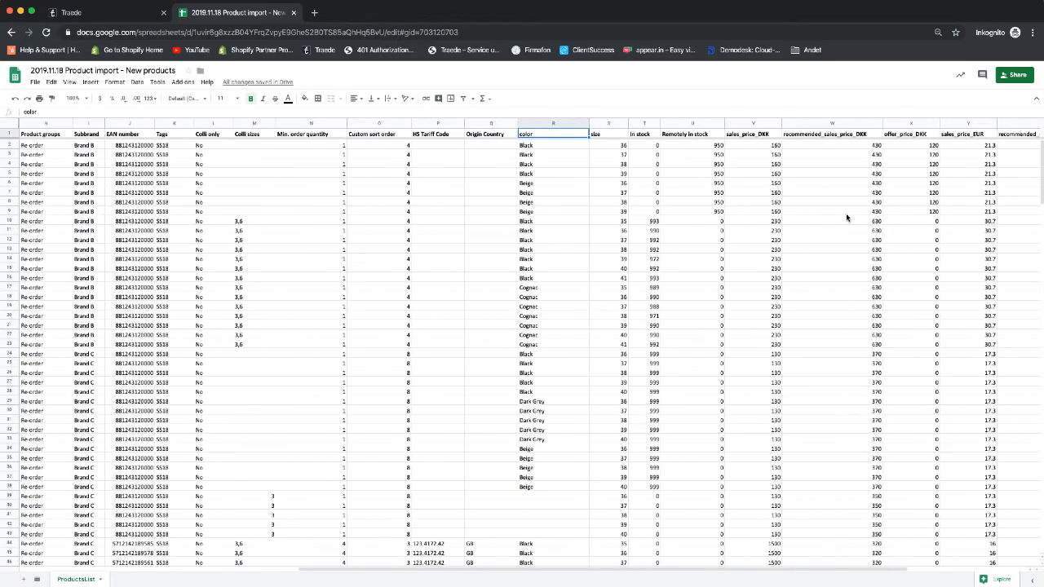
scroll(846, 217, right, 3)
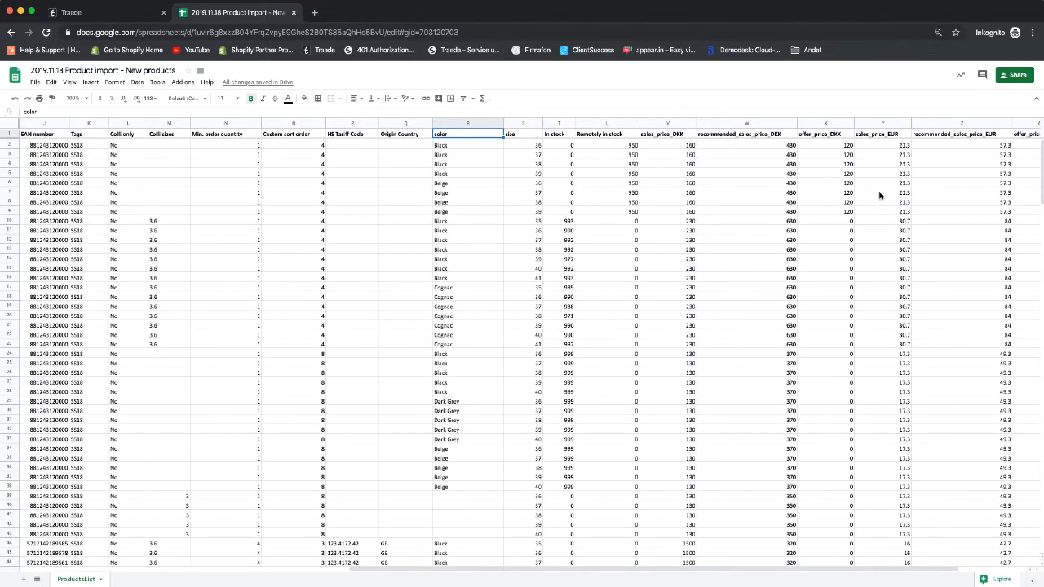
scroll(881, 196, right, 4)
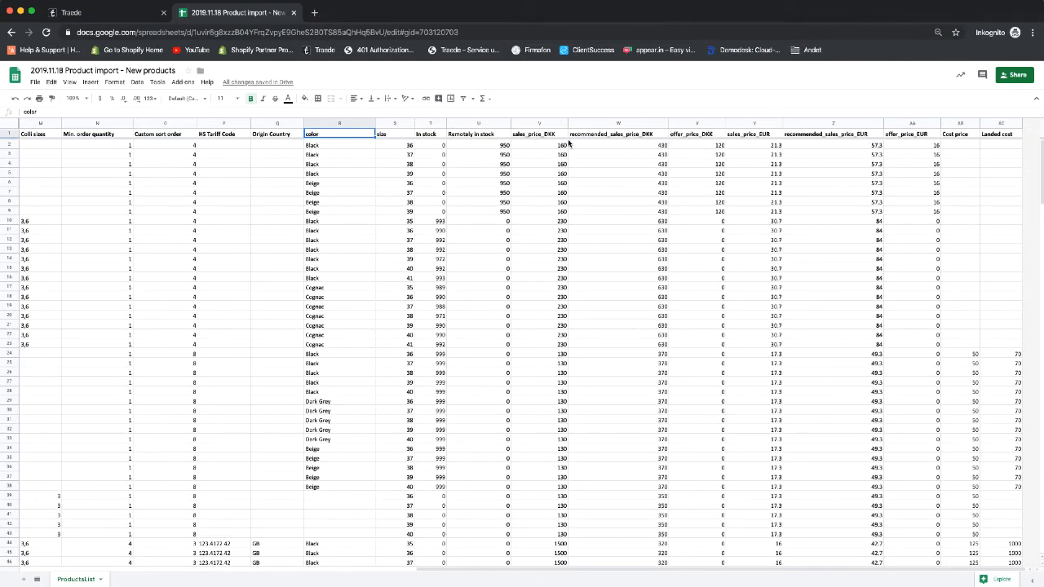
click(911, 123)
right_click(910, 124)
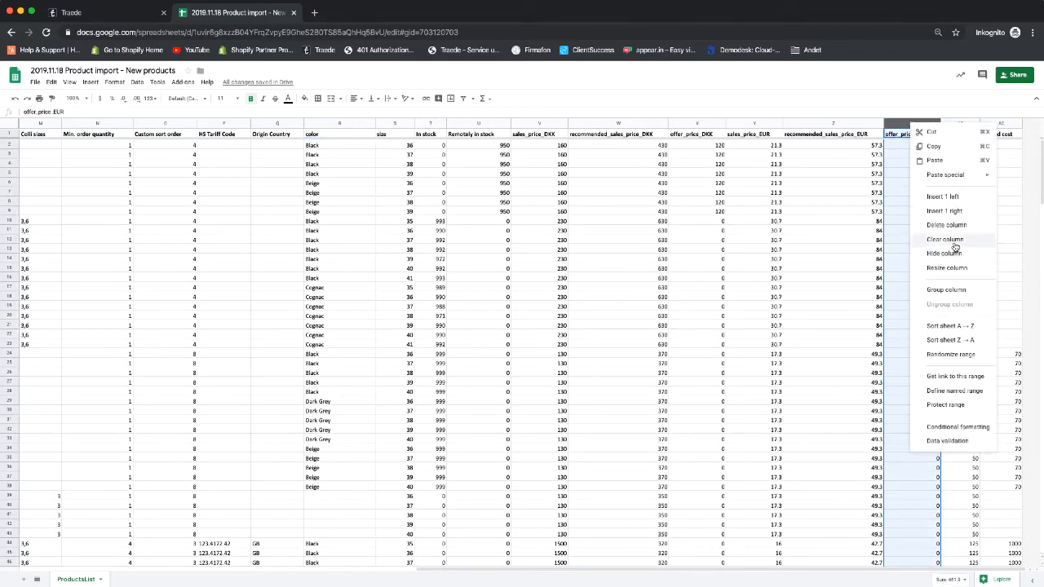
click(865, 174)
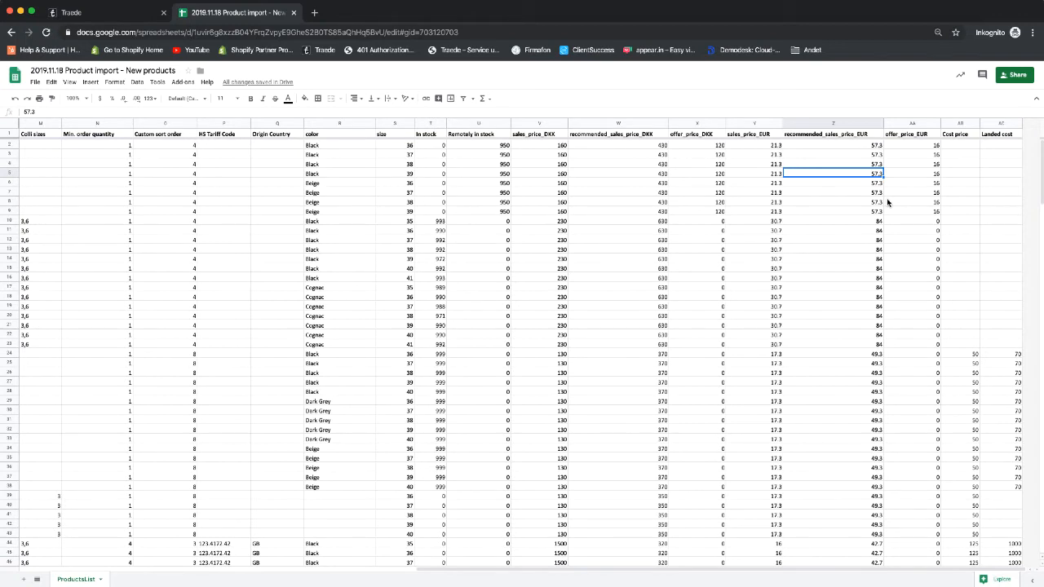
scroll(579, 277, left, 10)
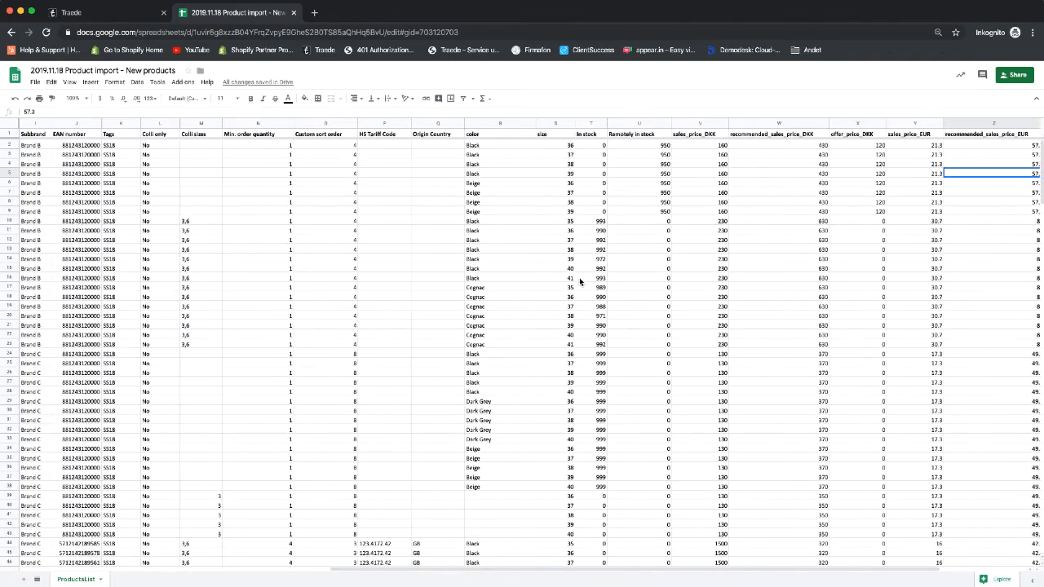
scroll(561, 283, right, 8)
scroll(560, 283, right, 1)
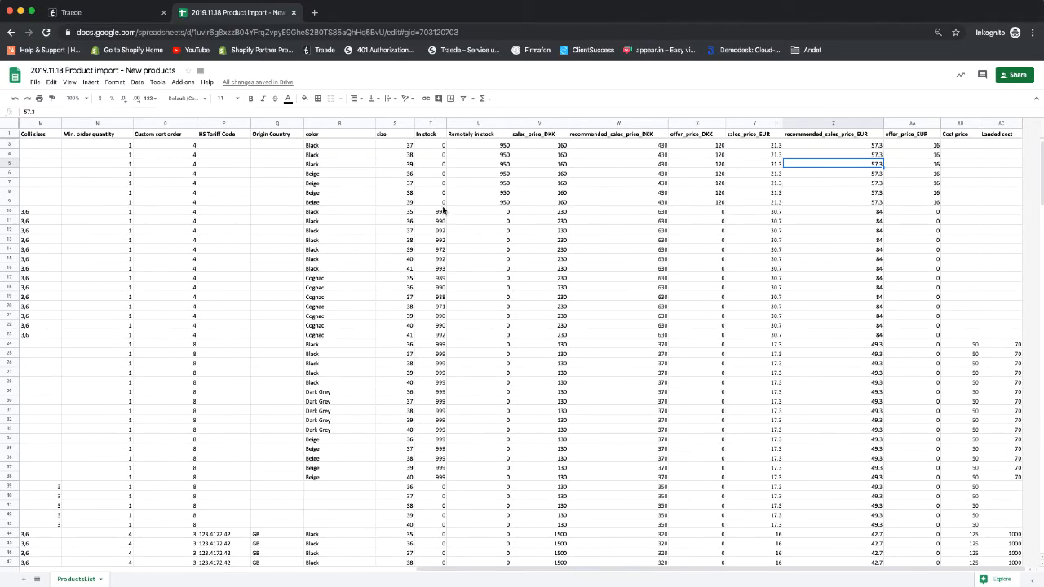
click(775, 204)
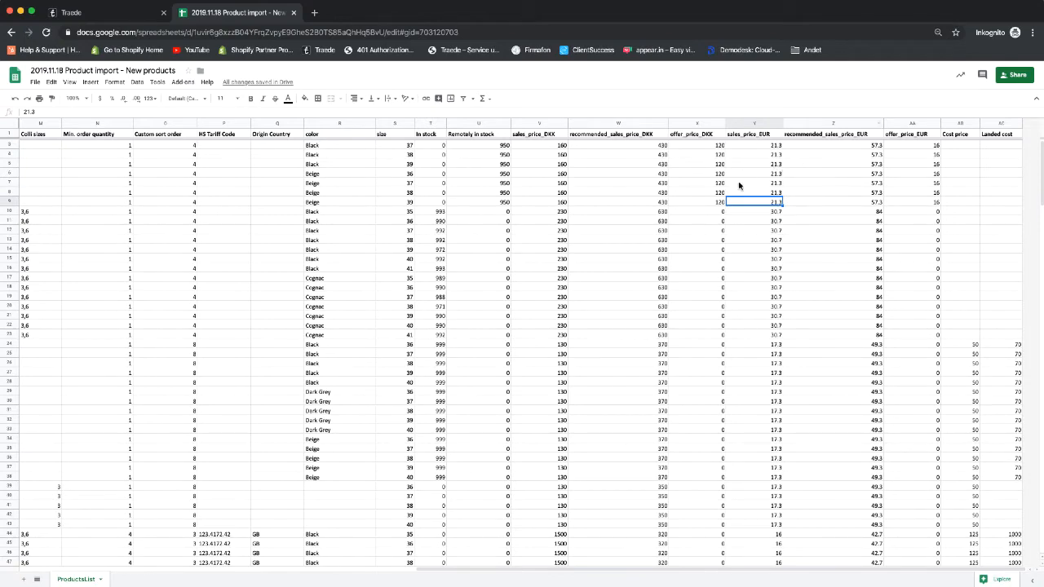
- Scroll back to column A and open the Add-ons menu
scroll(946, 319, down, 15)
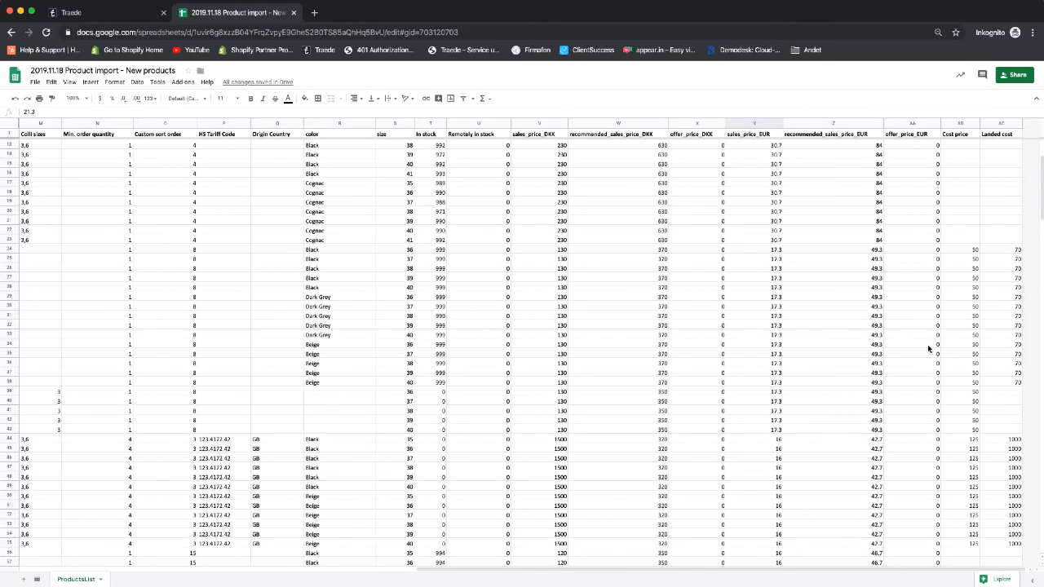
scroll(928, 344, left, 2)
scroll(928, 344, up, 15)
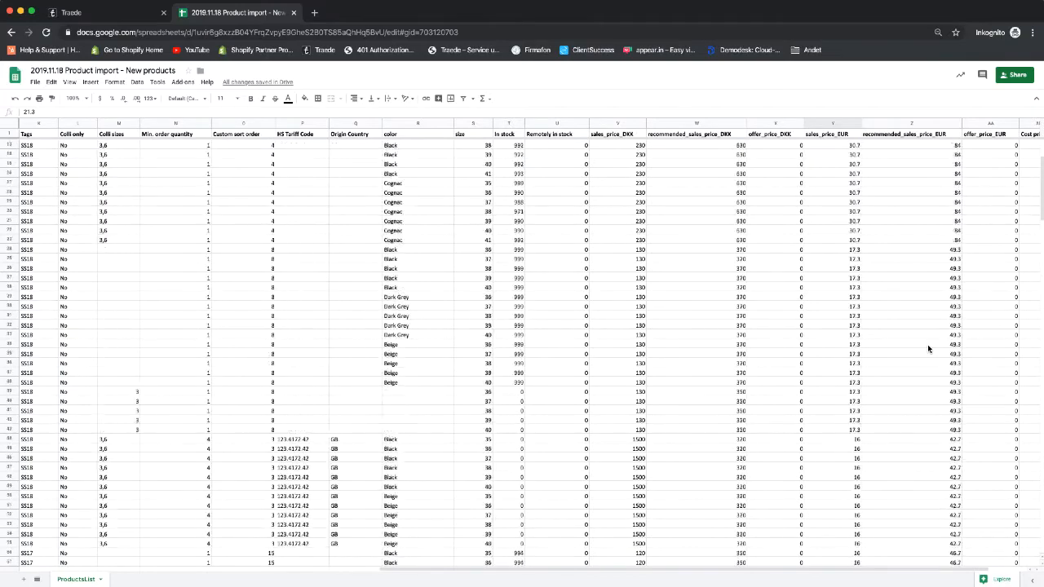
scroll(630, 284, left, 6)
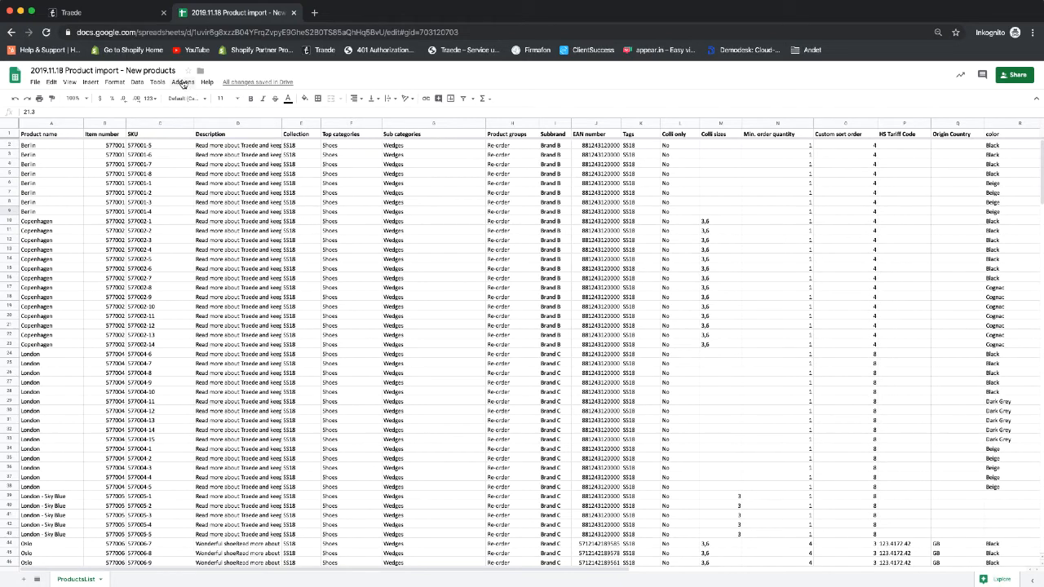
click(183, 84)
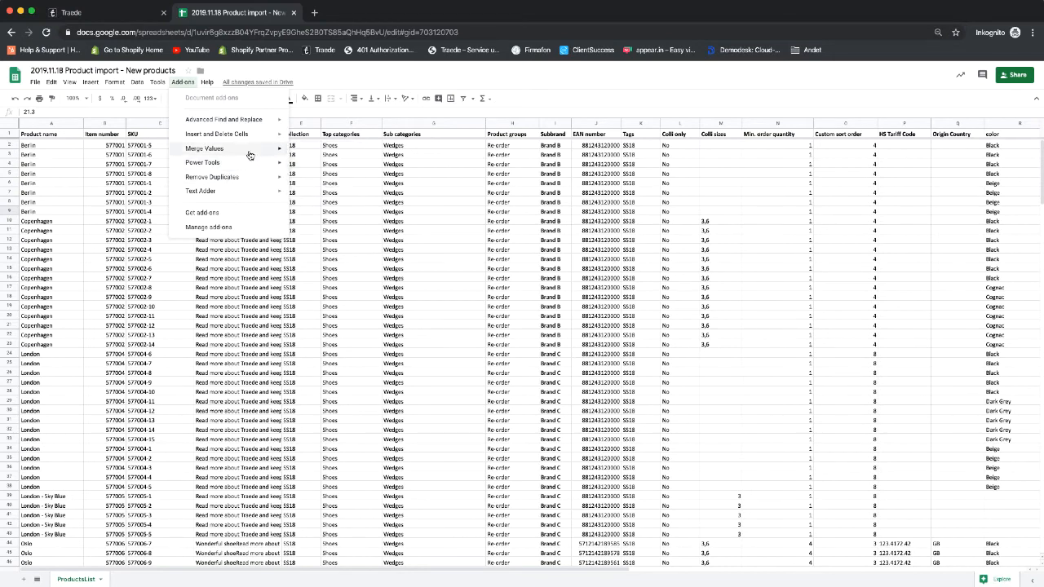
- Dismiss the Add-ons menu without using Power Tools and open the File menu
mouse_move(244, 163)
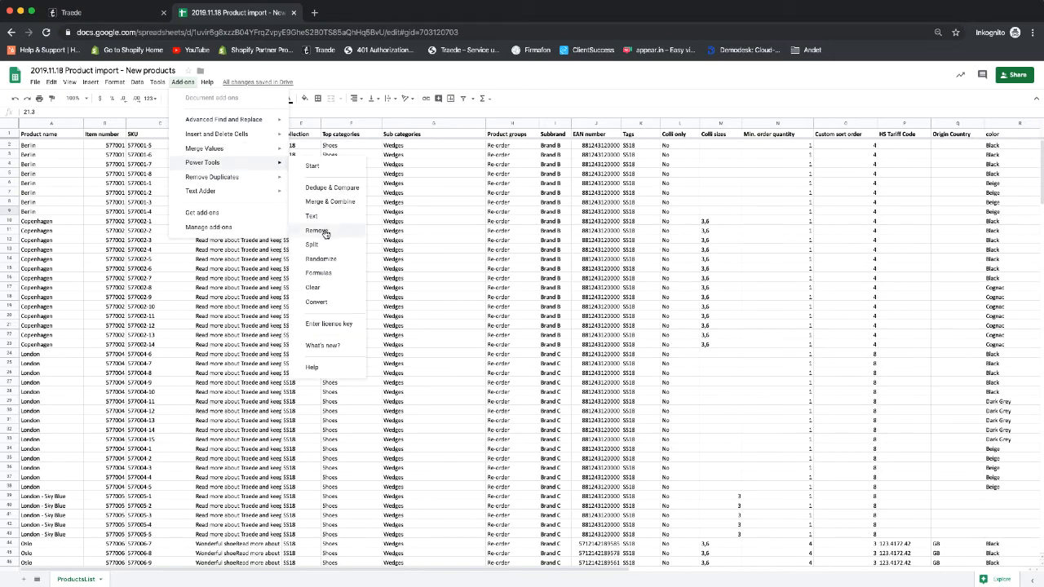
click(747, 325)
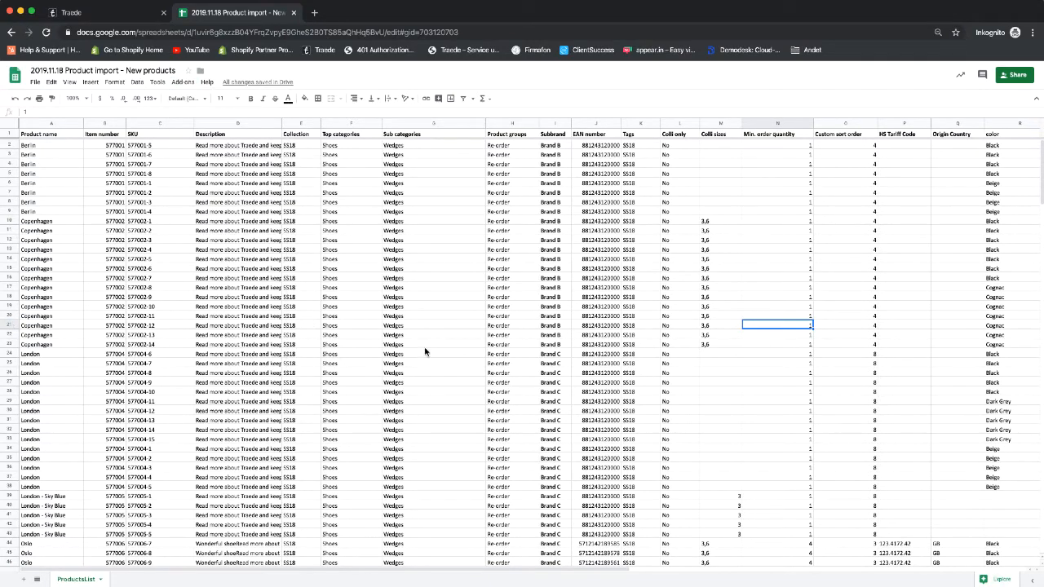
scroll(685, 318, down, 3)
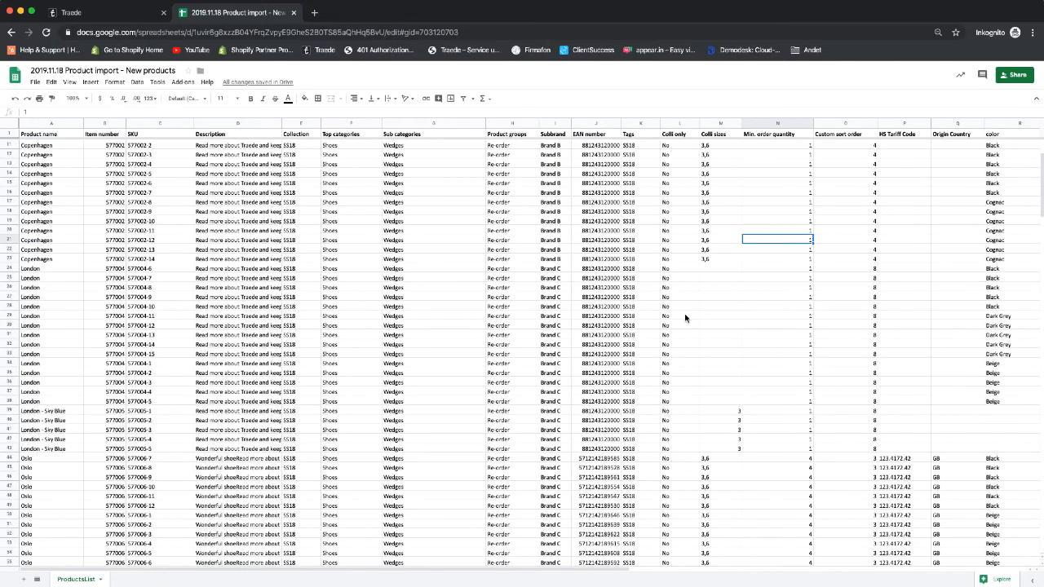
scroll(685, 318, up, 3)
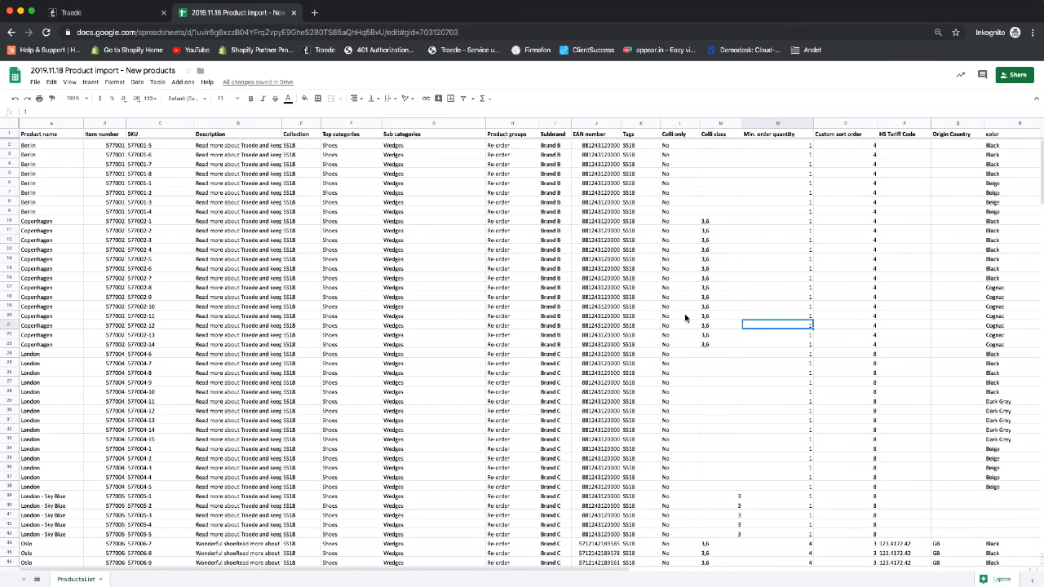
click(35, 83)
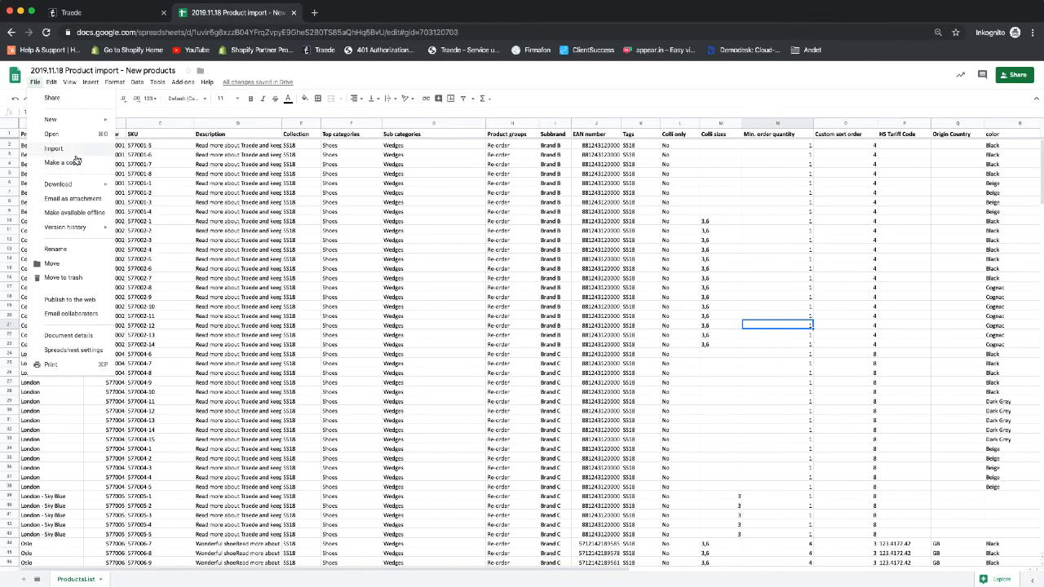
- Download the current sheet as Comma-separated values (.csv)
mouse_move(82, 187)
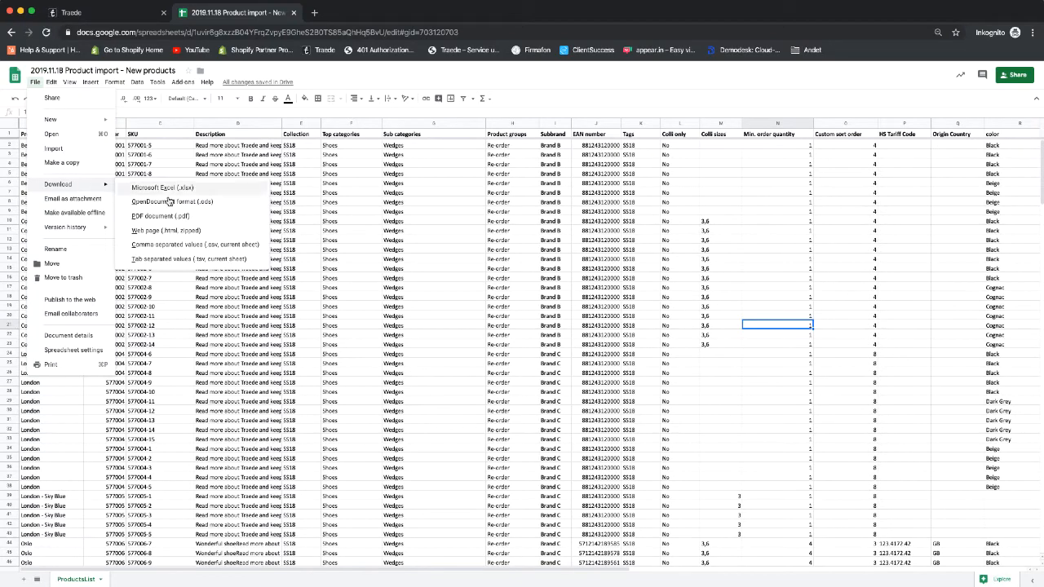
click(215, 250)
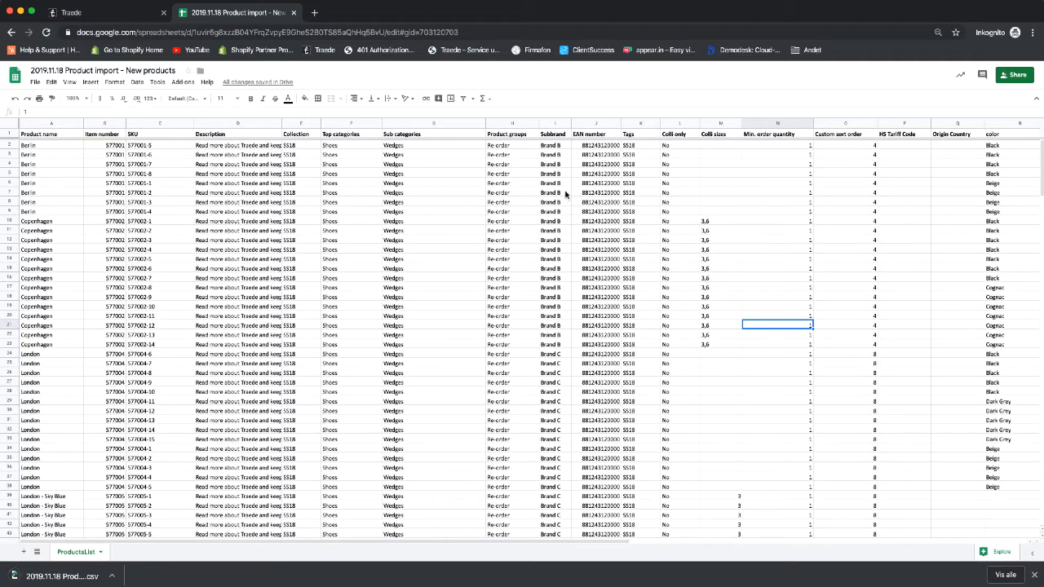
- Switch to Traede and open the Products list from the dashboard
click(90, 14)
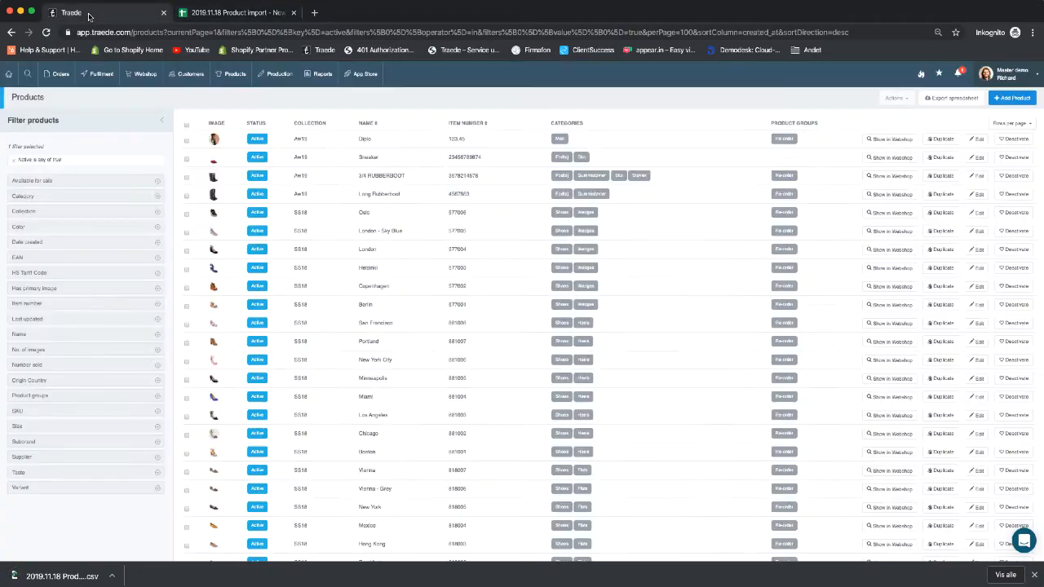
click(9, 75)
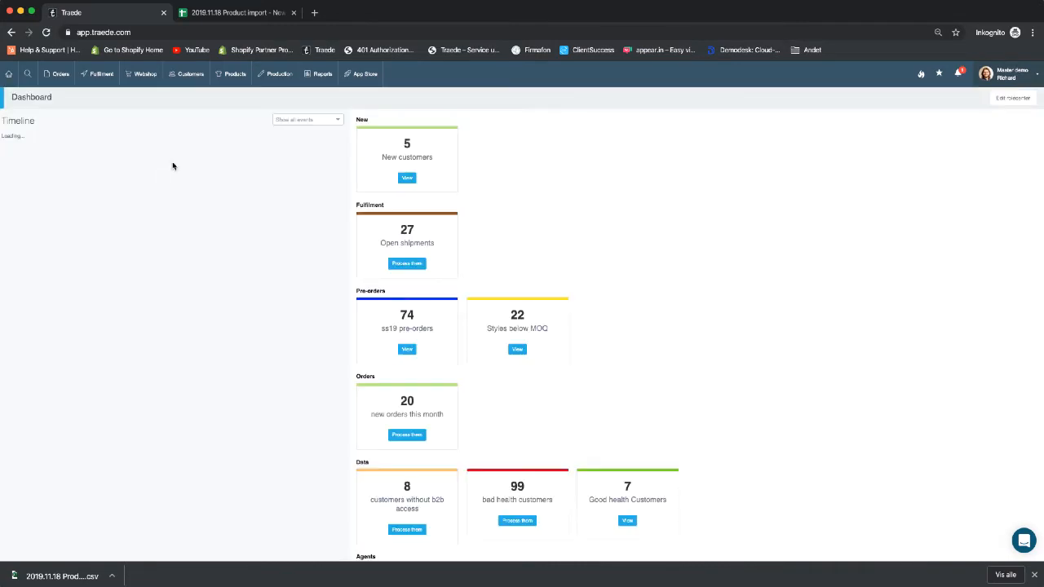
mouse_move(250, 83)
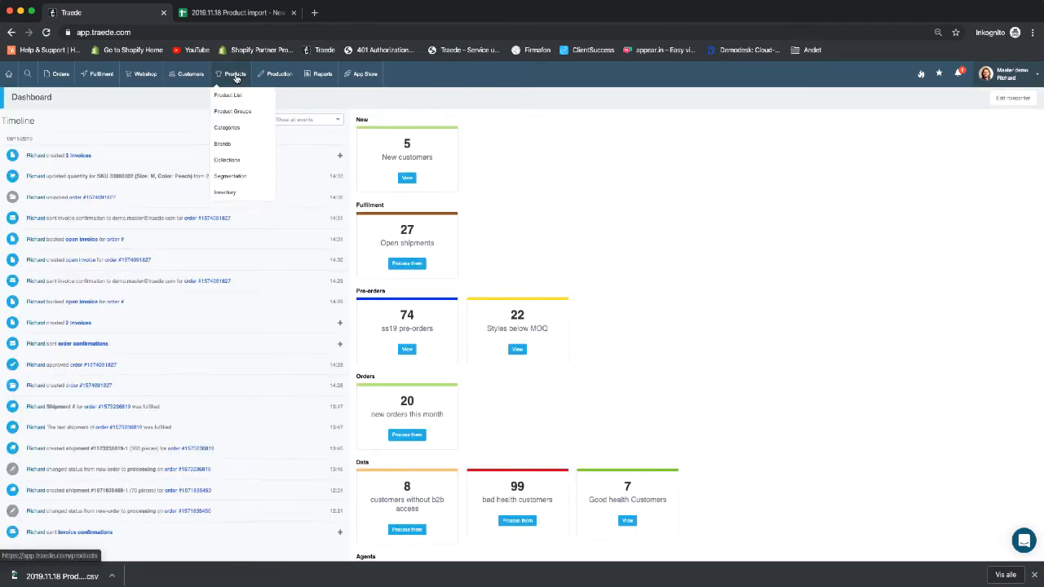
click(234, 75)
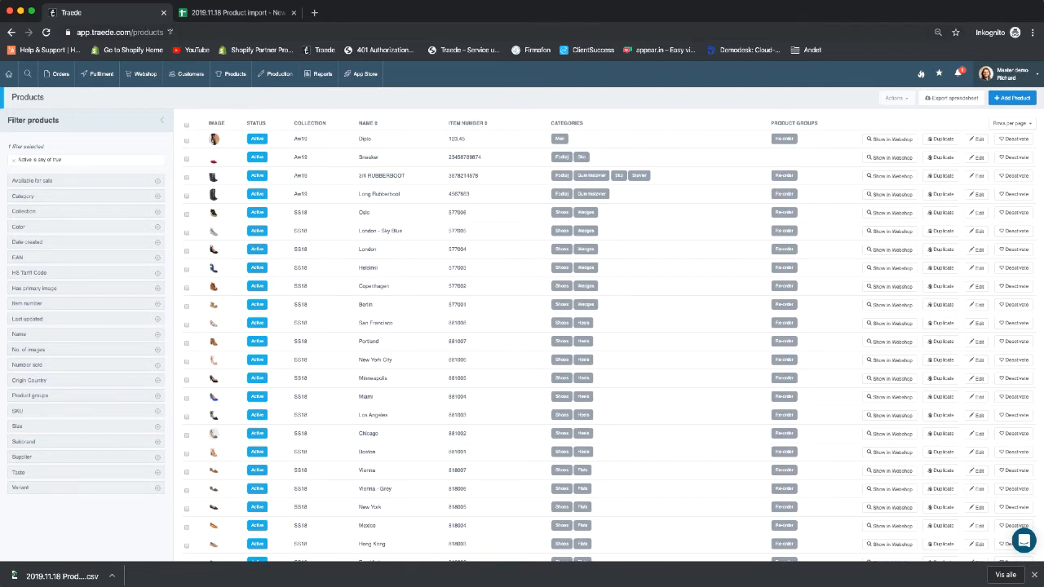
- Append /import to the products URL to load the Products import page
click(170, 32)
click(205, 32)
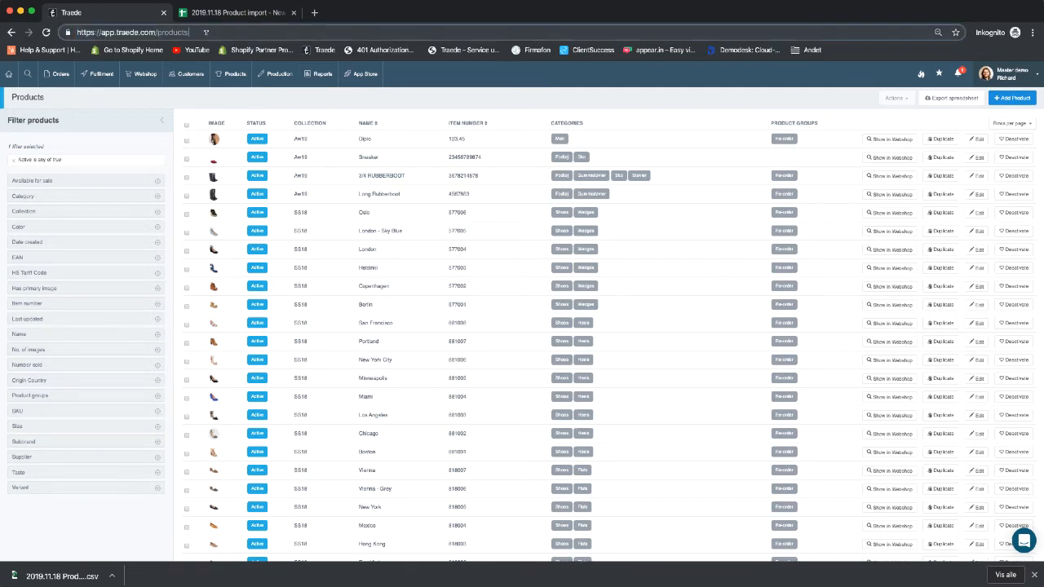
text(/)
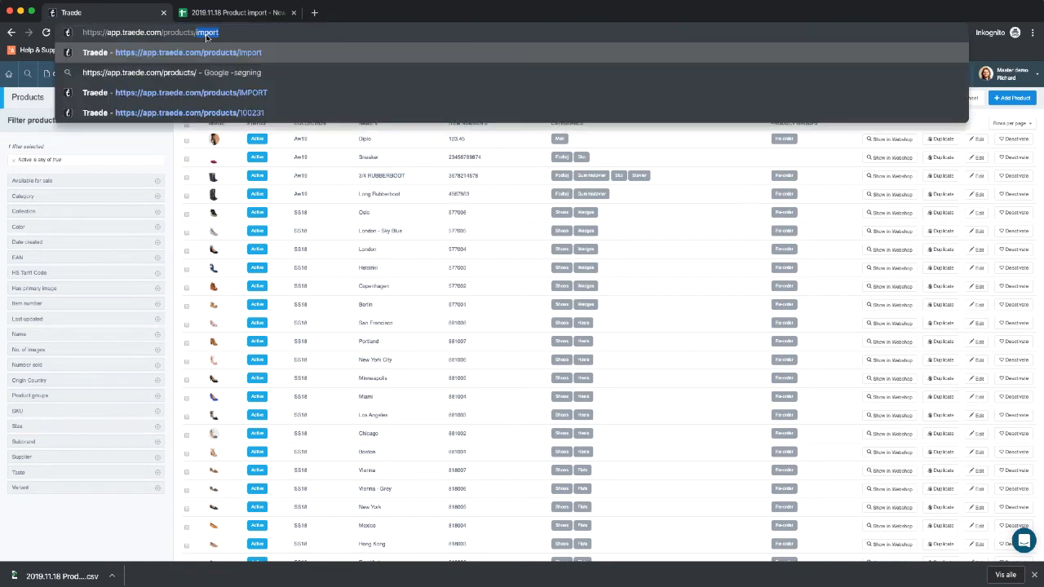
text(import)
key(Return)
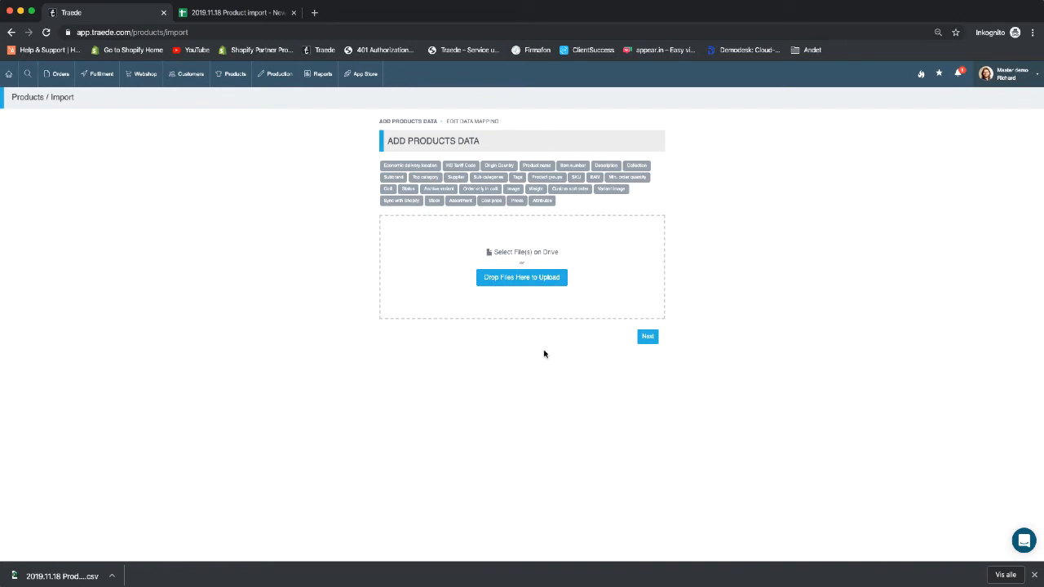
- Upload the downloaded product CSV into the drop area and continue to data mapping
drag(55, 579, 478, 271)
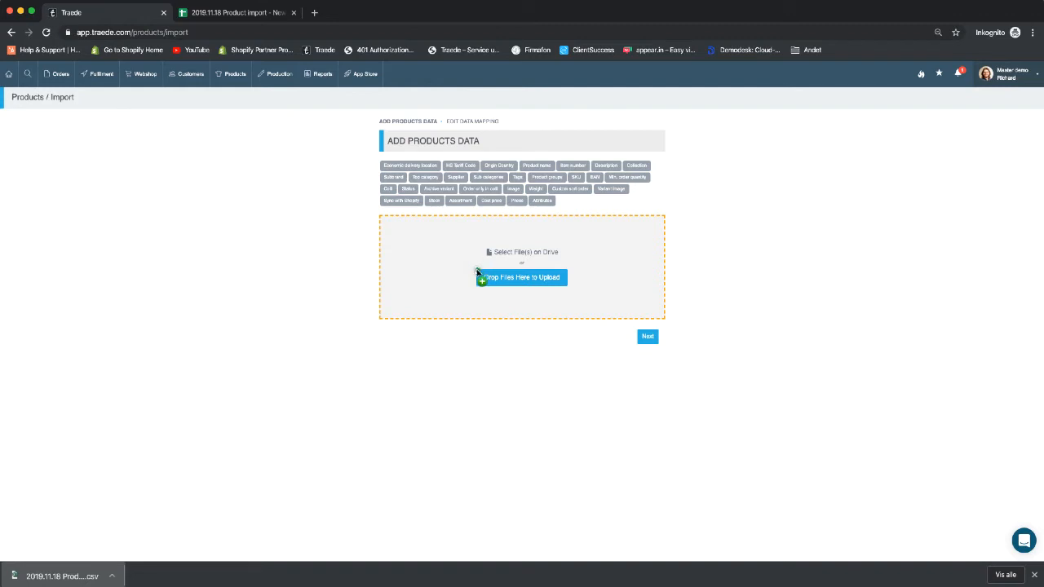
drag(478, 272, 478, 272)
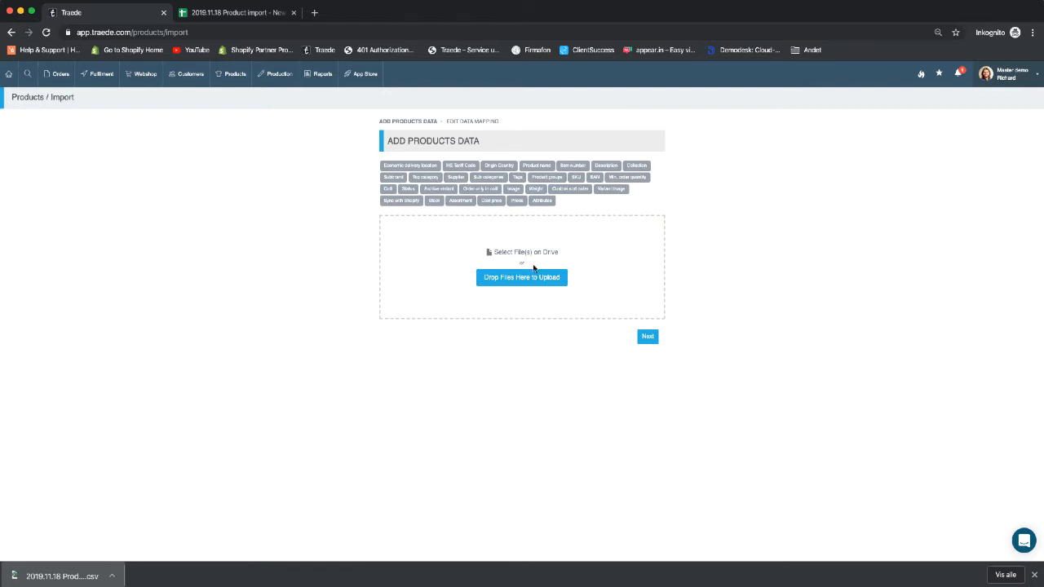
click(648, 338)
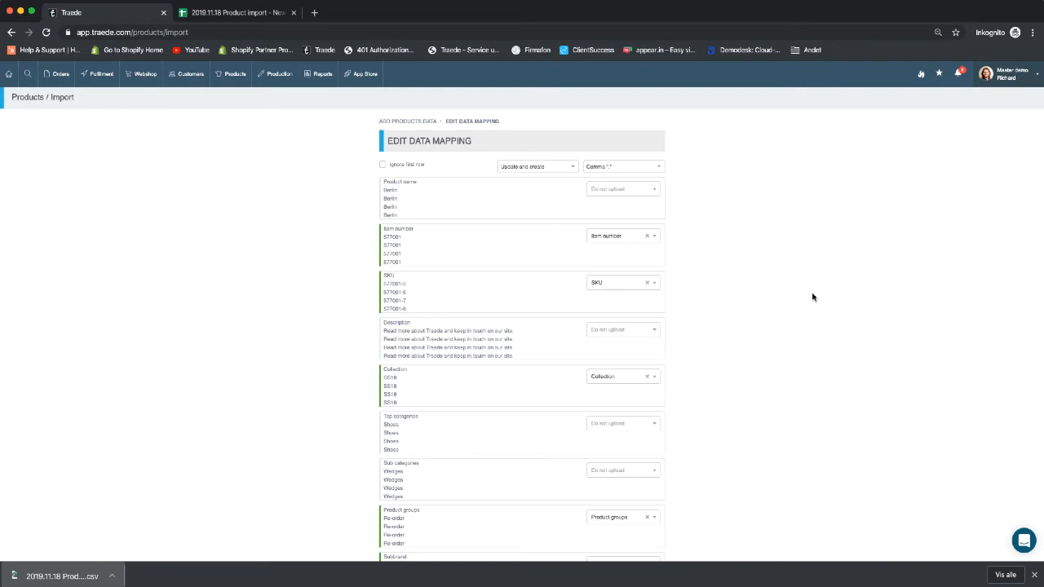
- Set the import mode to Only create, after briefly switching to Only update
scroll(504, 419, down, 10)
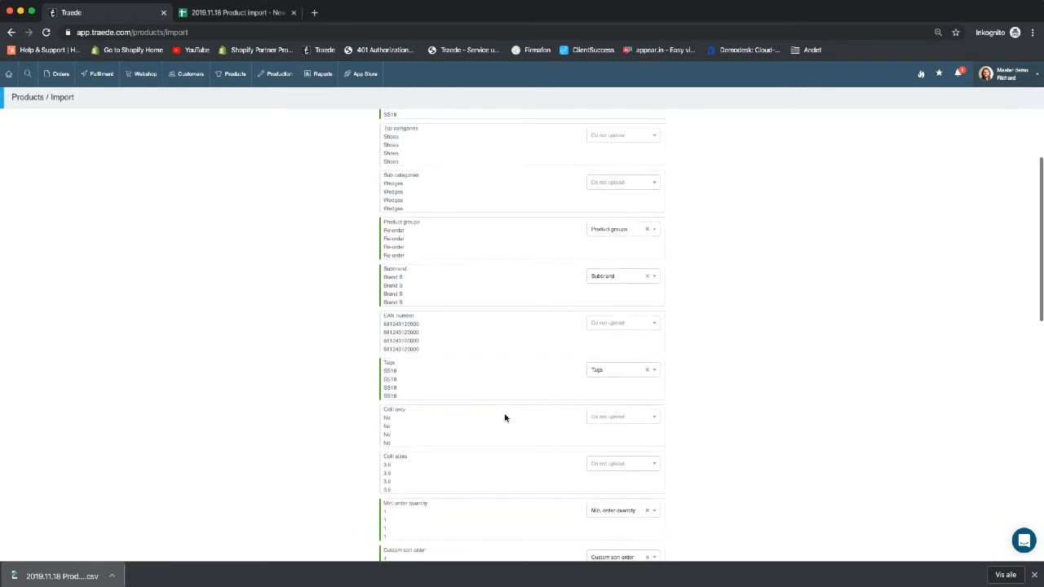
scroll(504, 417, down, 4)
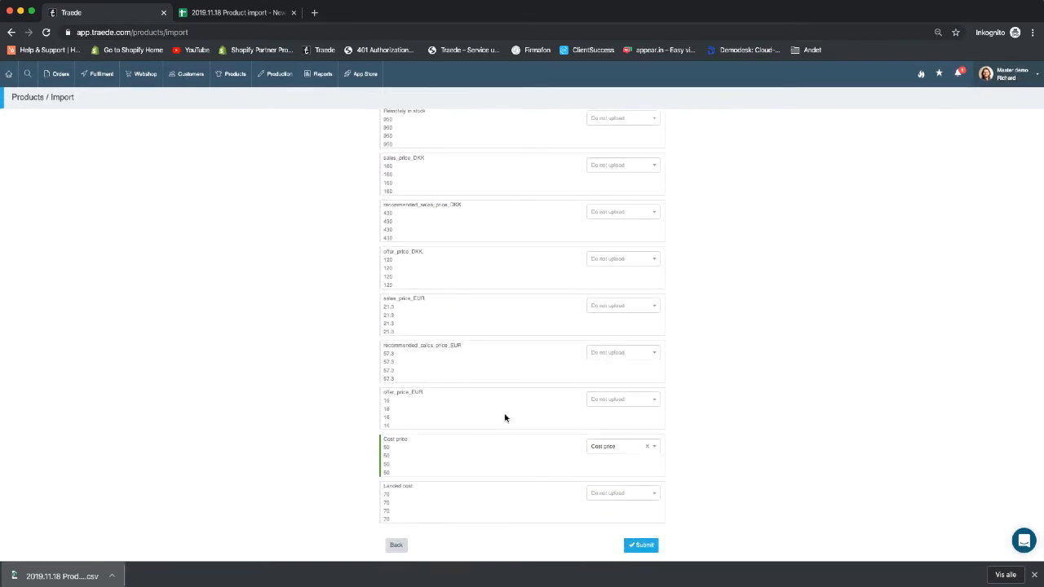
scroll(625, 249, up, 15)
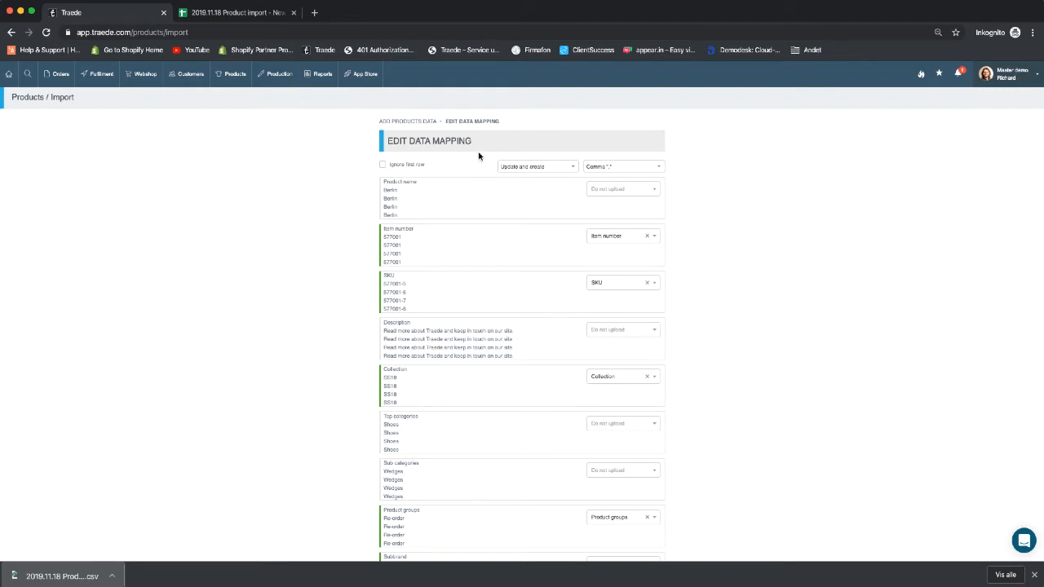
click(574, 169)
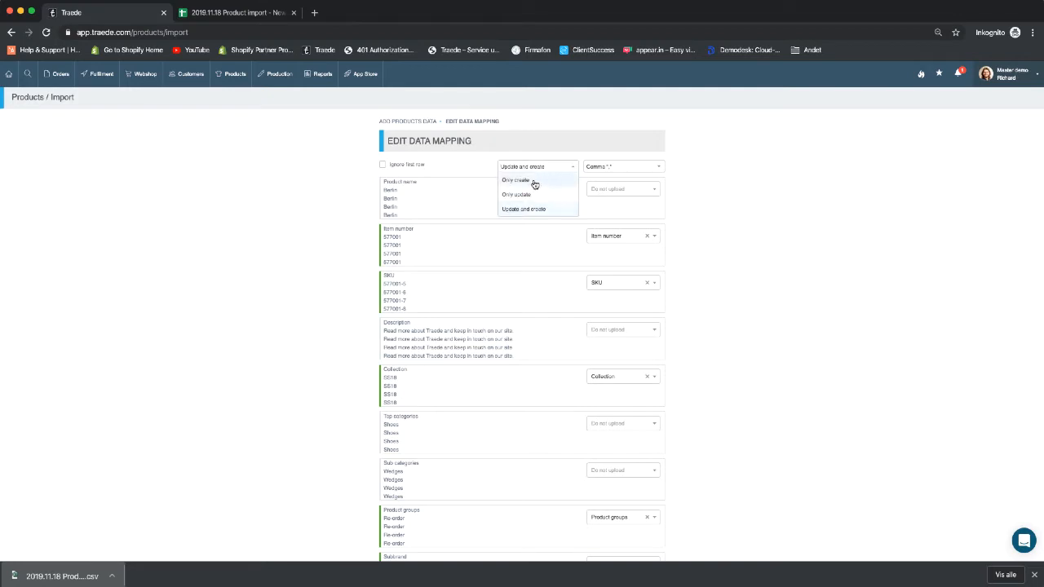
click(534, 181)
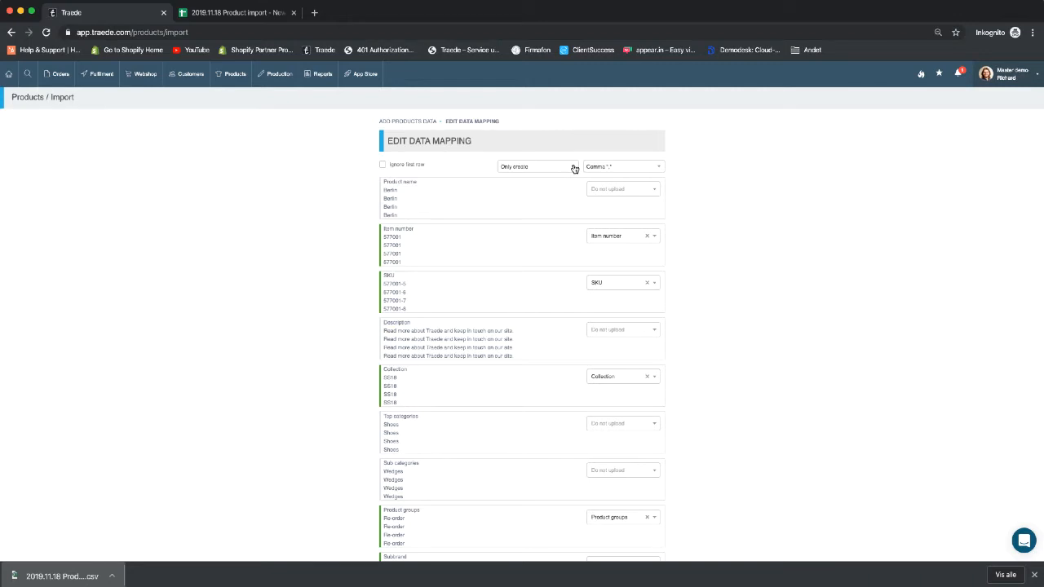
click(574, 168)
click(532, 196)
click(570, 169)
click(524, 182)
click(628, 188)
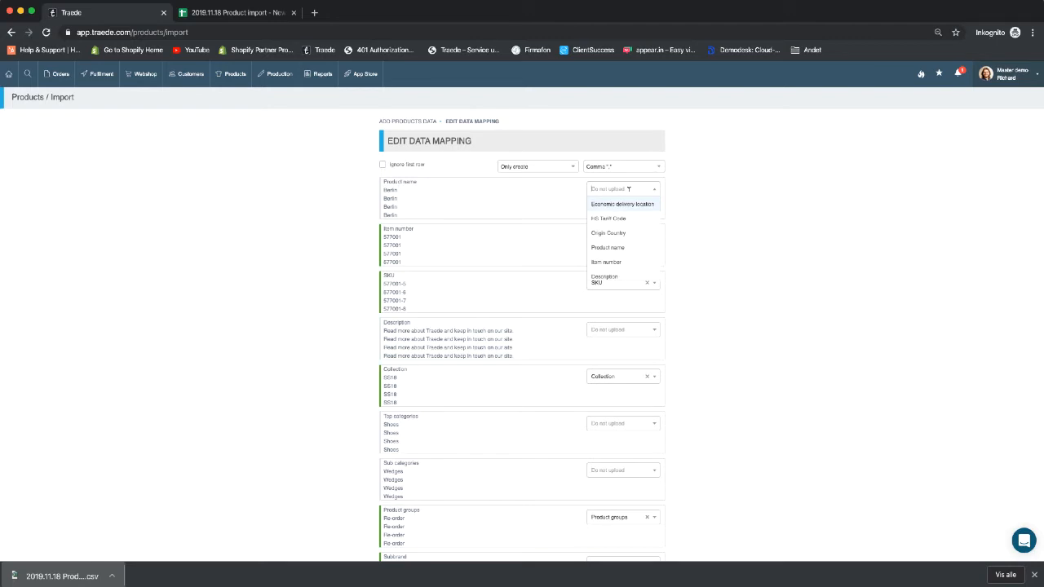
- Map the Product name and Description columns to their fields on the Default channel
text(product)
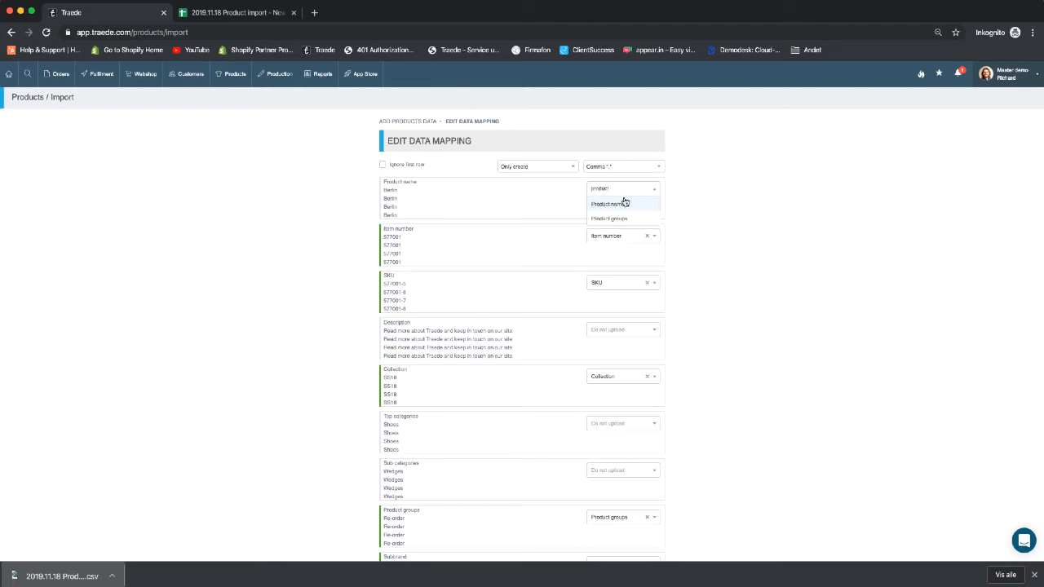
click(622, 204)
click(599, 228)
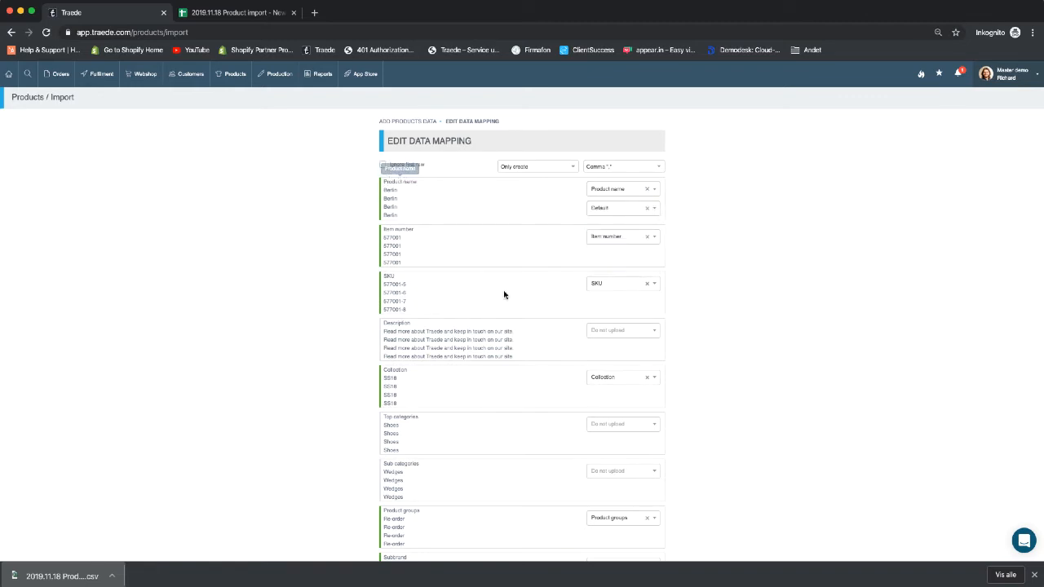
scroll(504, 295, down, 3)
click(627, 217)
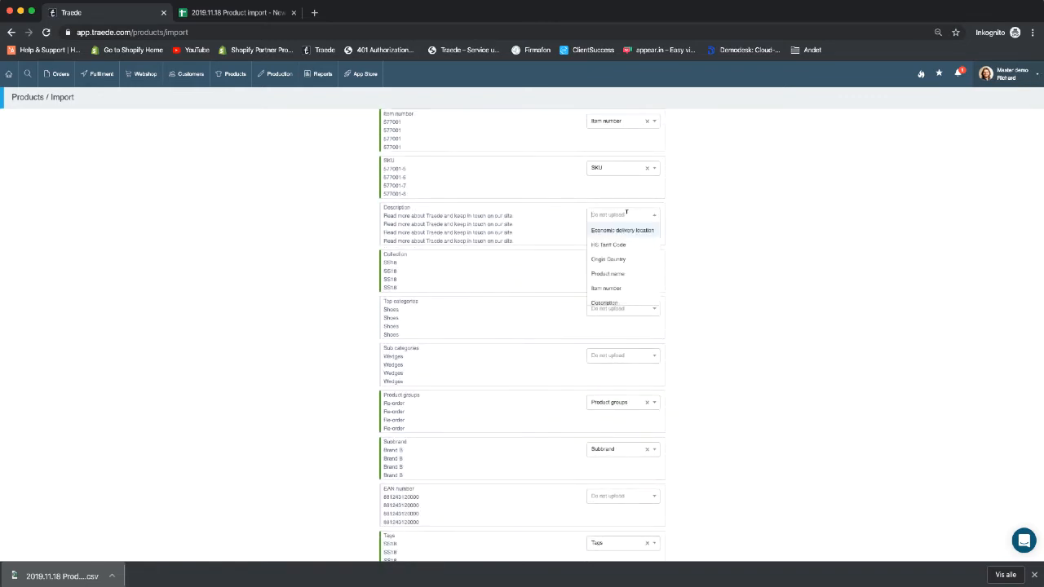
text(des)
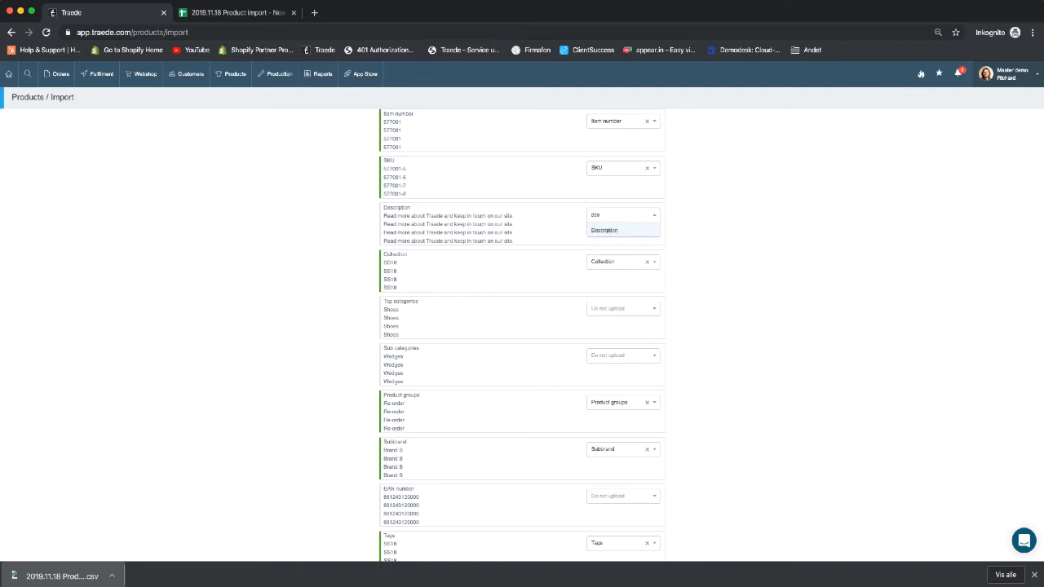
key(Return)
click(626, 233)
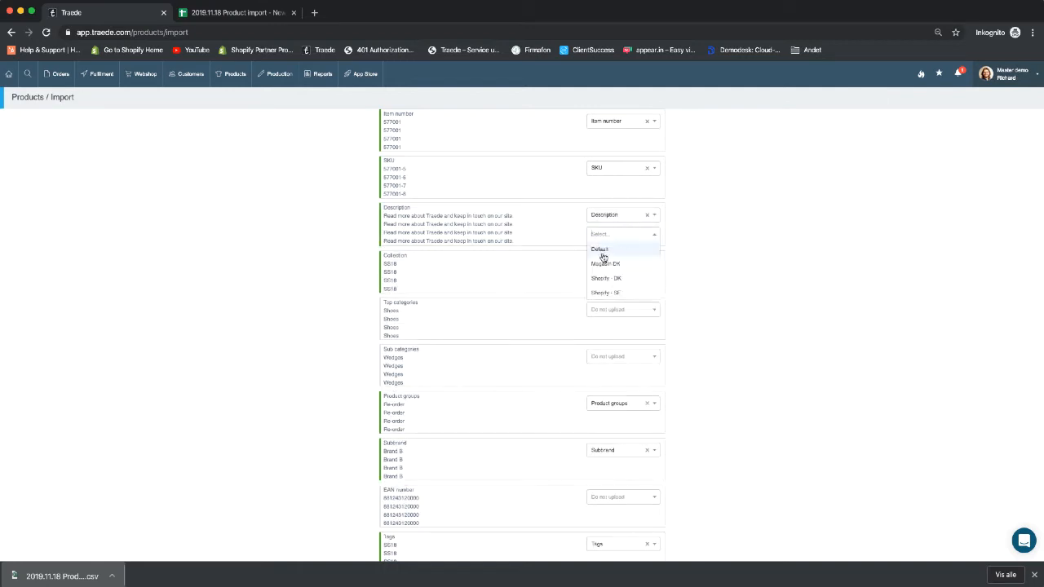
click(602, 253)
- Map the Top category and Sub categories columns, each on the Default channel
click(624, 315)
text(top)
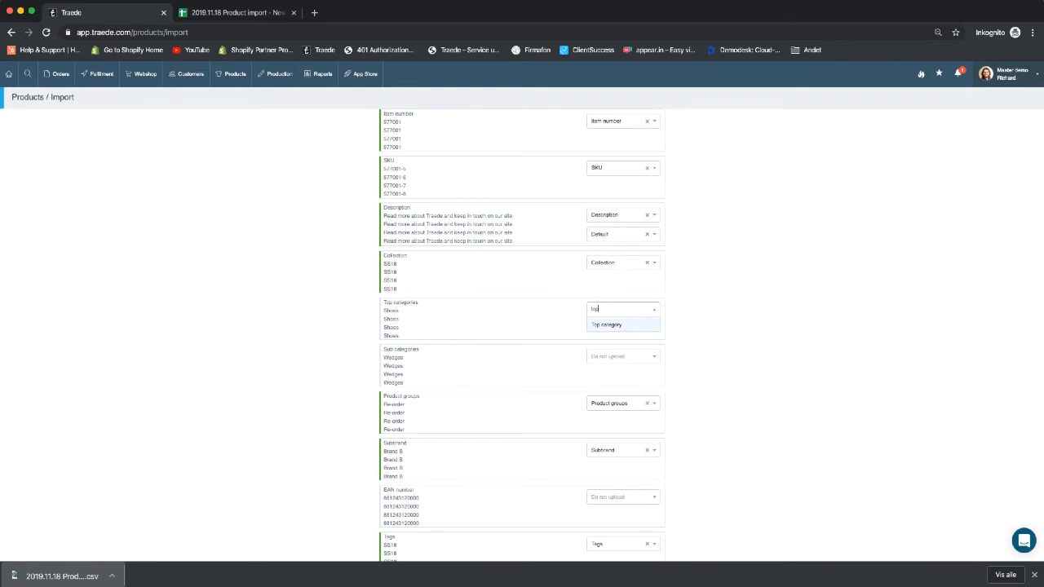
key(Return)
click(607, 328)
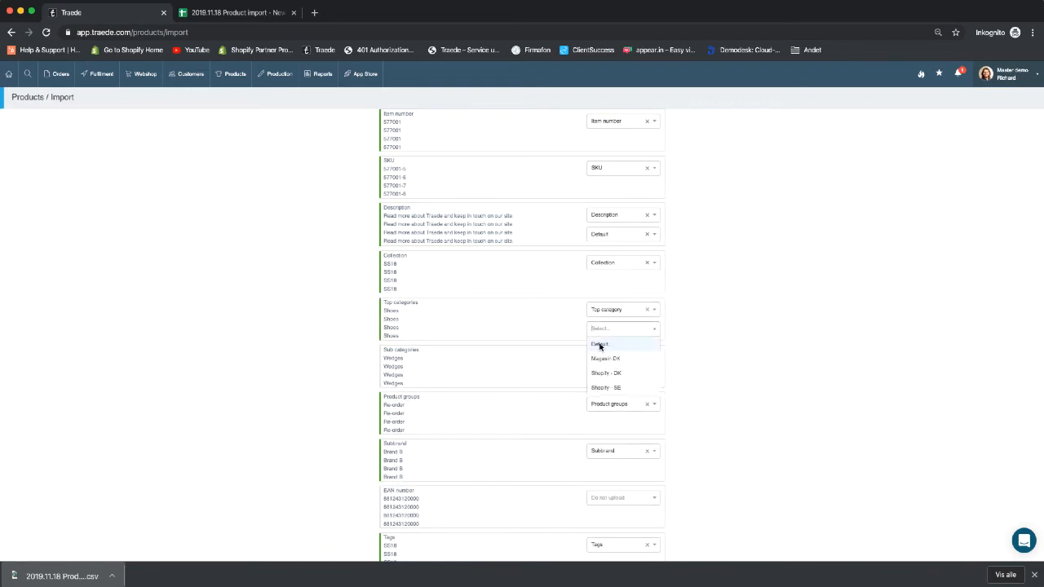
click(601, 344)
click(594, 355)
text(sub)
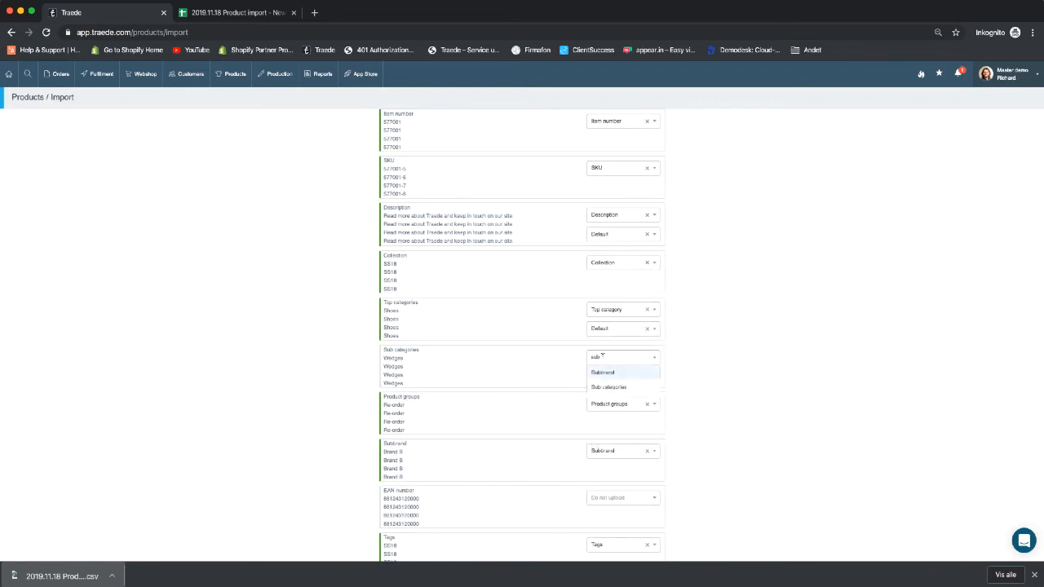
click(605, 389)
click(609, 374)
click(600, 391)
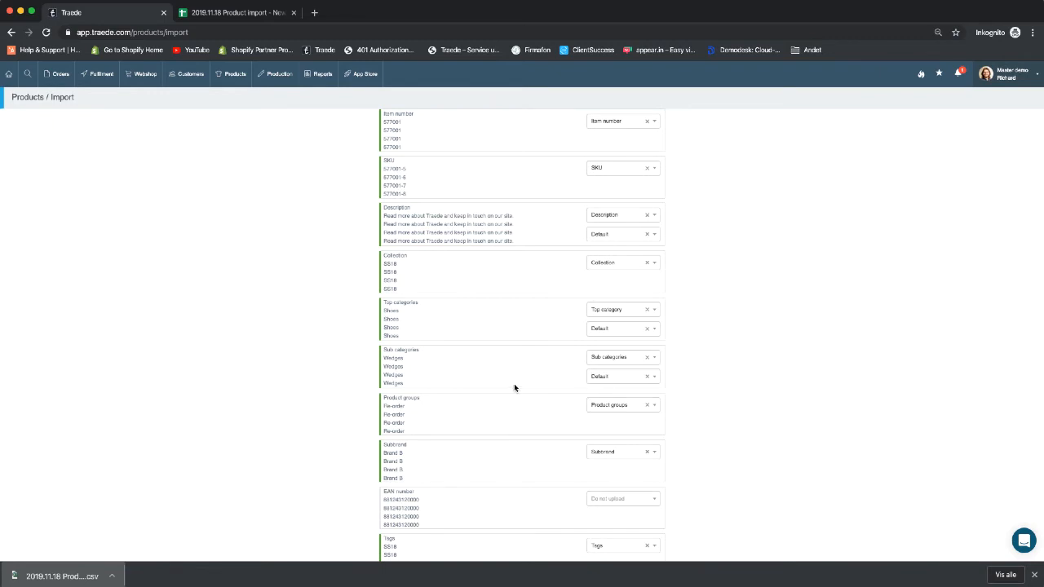
- Map EAN number to EAN, Colli only to Orders only in colli, Colli sizes to Colli
scroll(580, 327, down, 3)
click(625, 308)
text(ean)
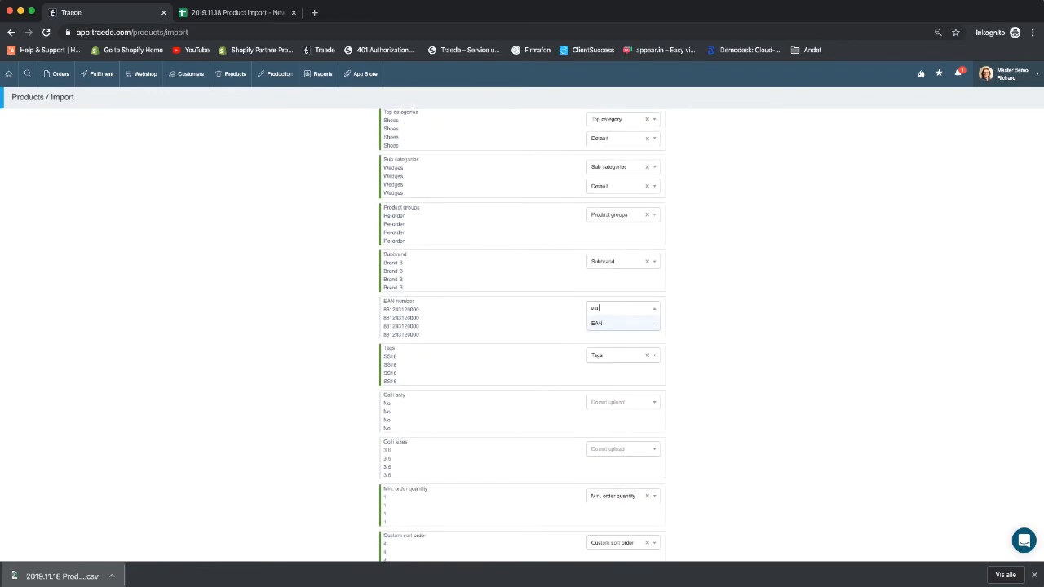
click(629, 323)
scroll(620, 354, down, 3)
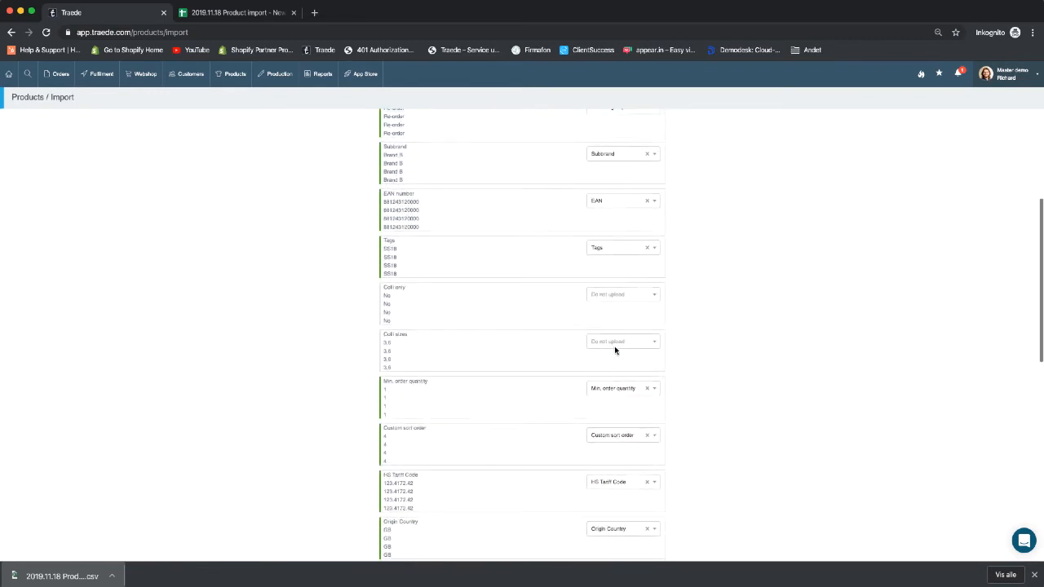
click(625, 295)
text(coll)
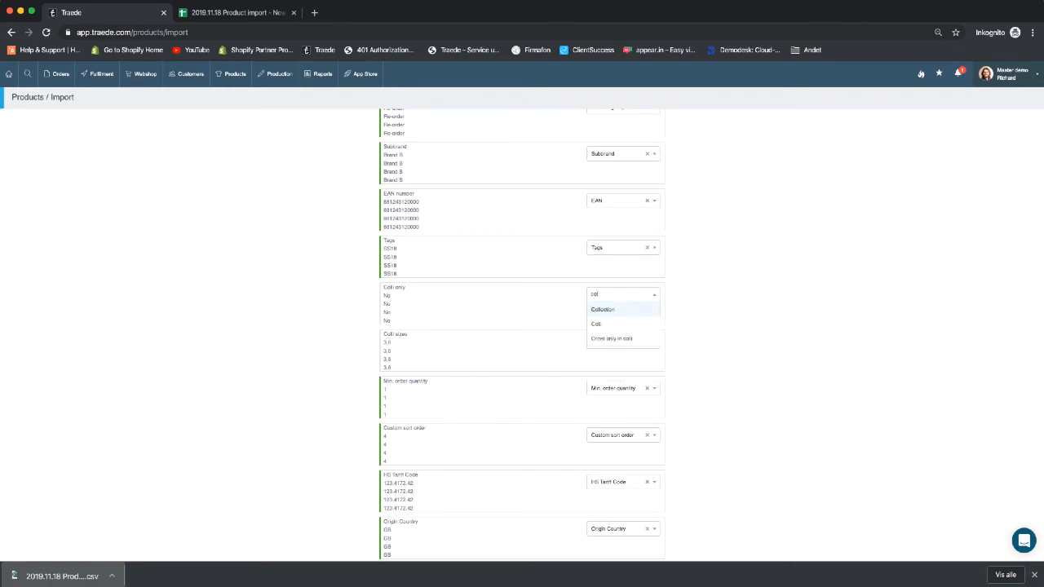
click(611, 338)
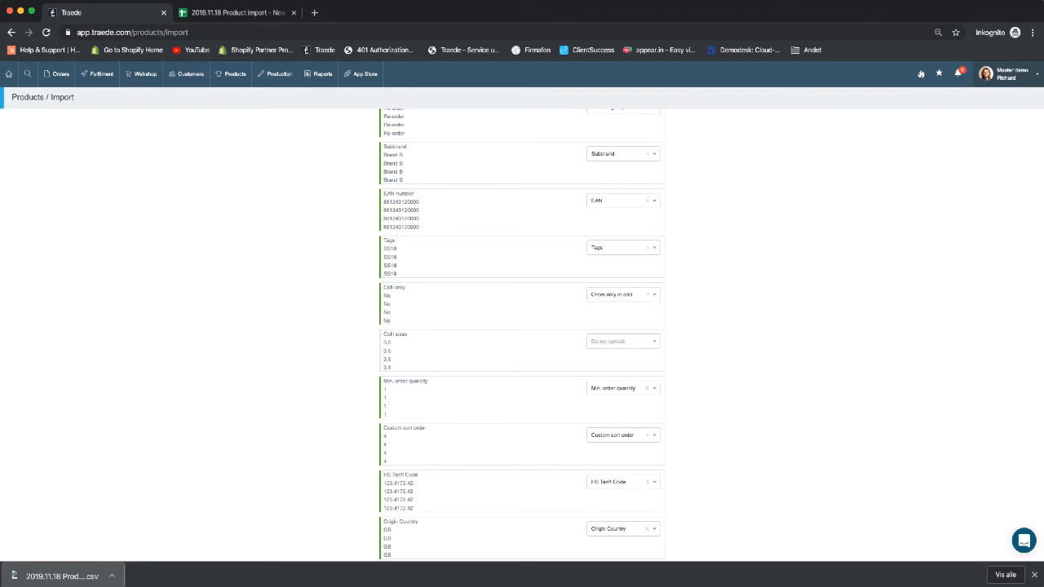
click(636, 342)
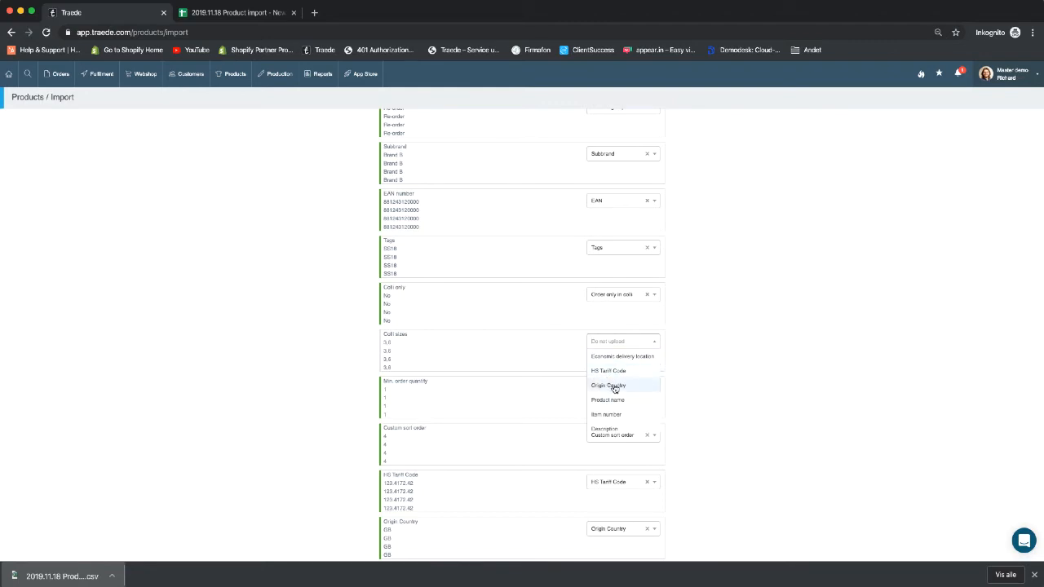
text(col)
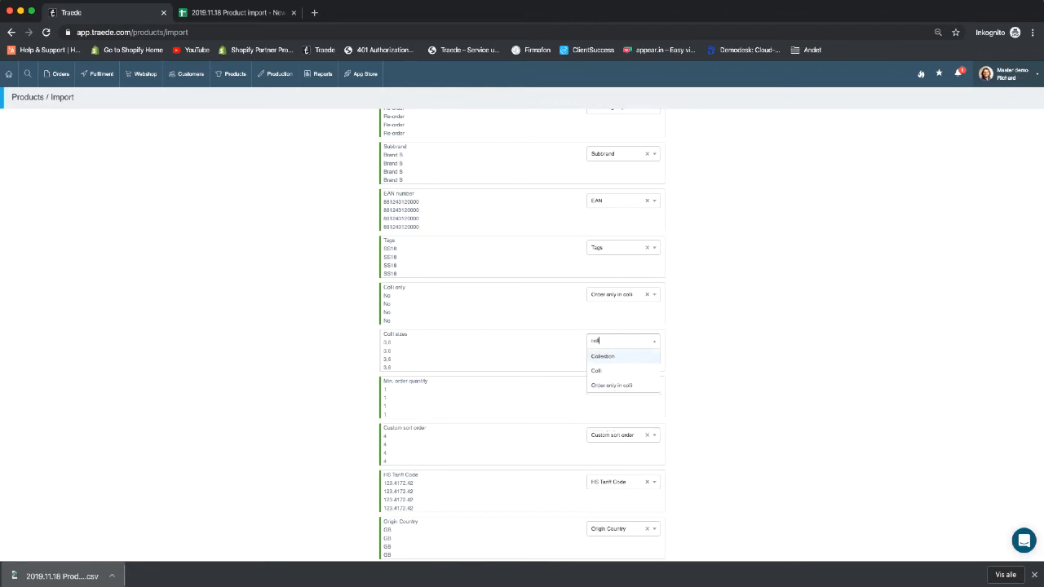
click(599, 371)
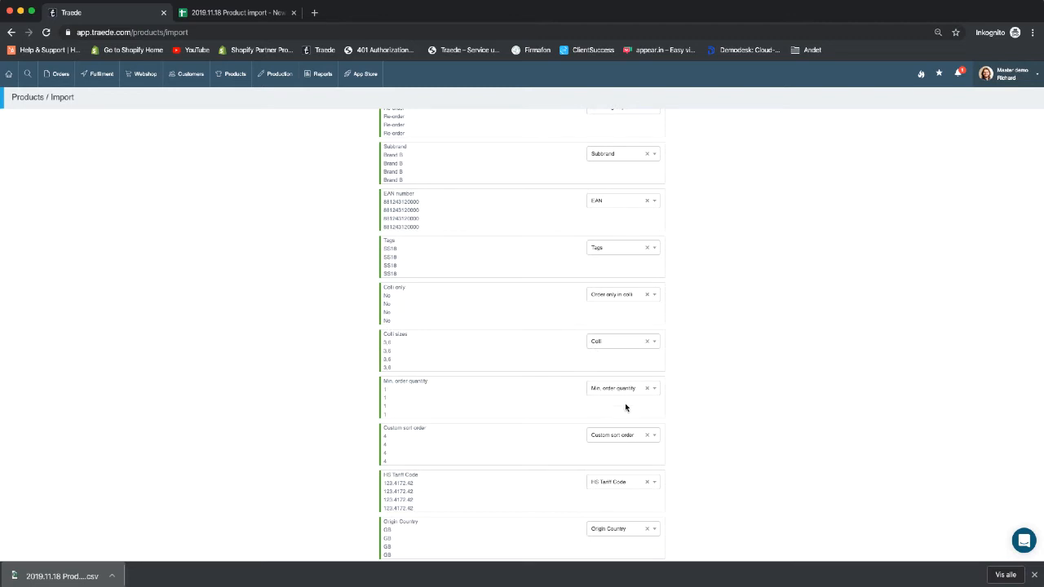
scroll(625, 403, down, 3)
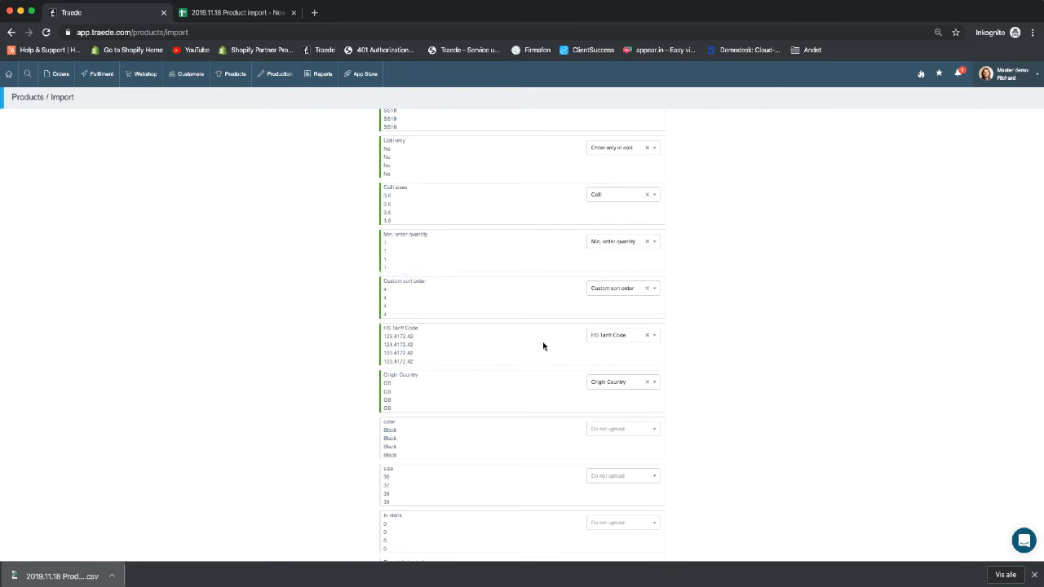
- Map the color column to Attribute with attribute type Color
scroll(506, 277, down, 2)
scroll(682, 335, down, 1)
click(622, 316)
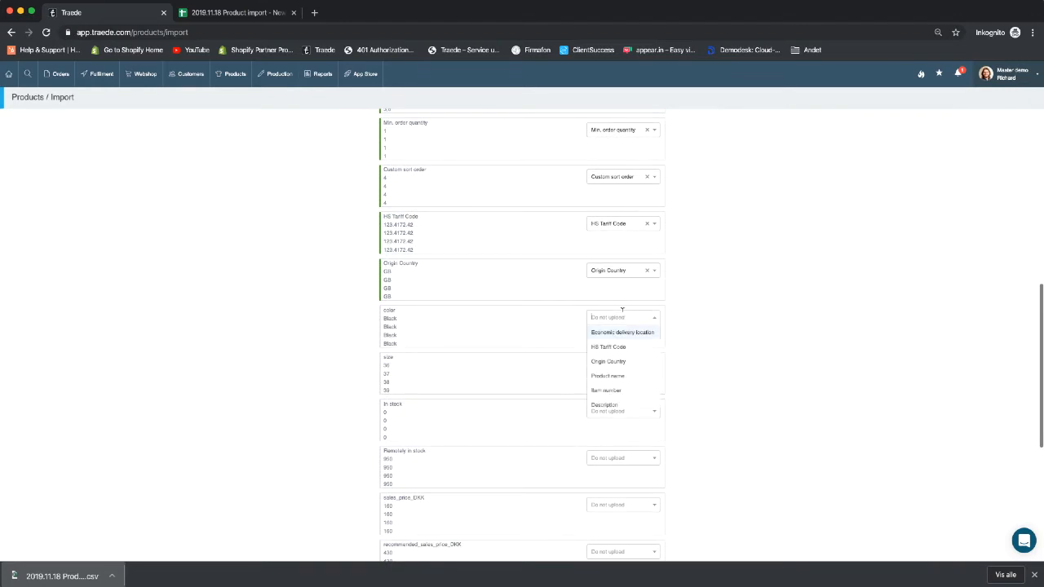
text(att)
key(Return)
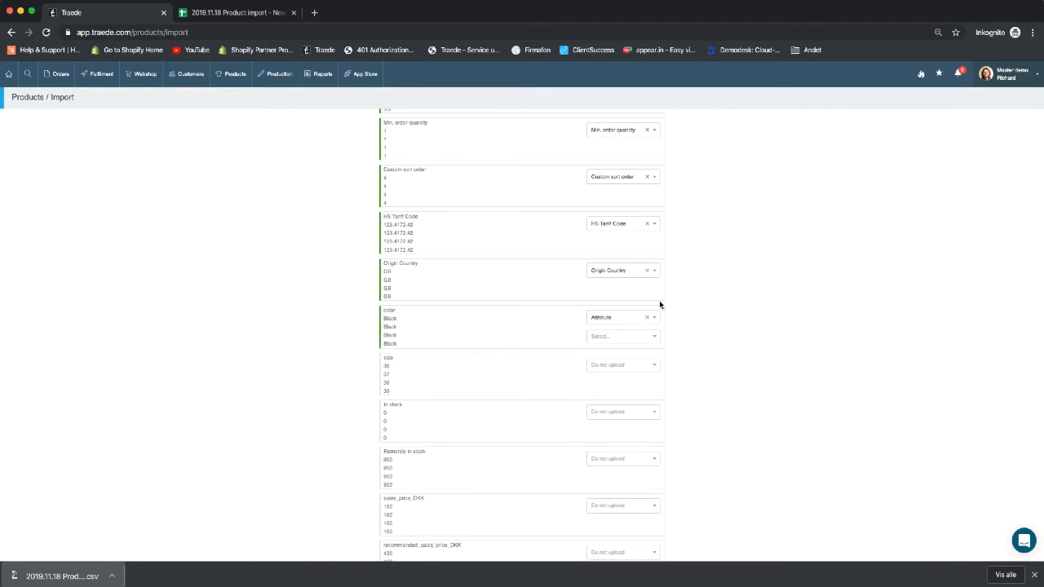
click(622, 336)
click(614, 350)
- Map the size column to Attribute with attribute type Size
click(624, 363)
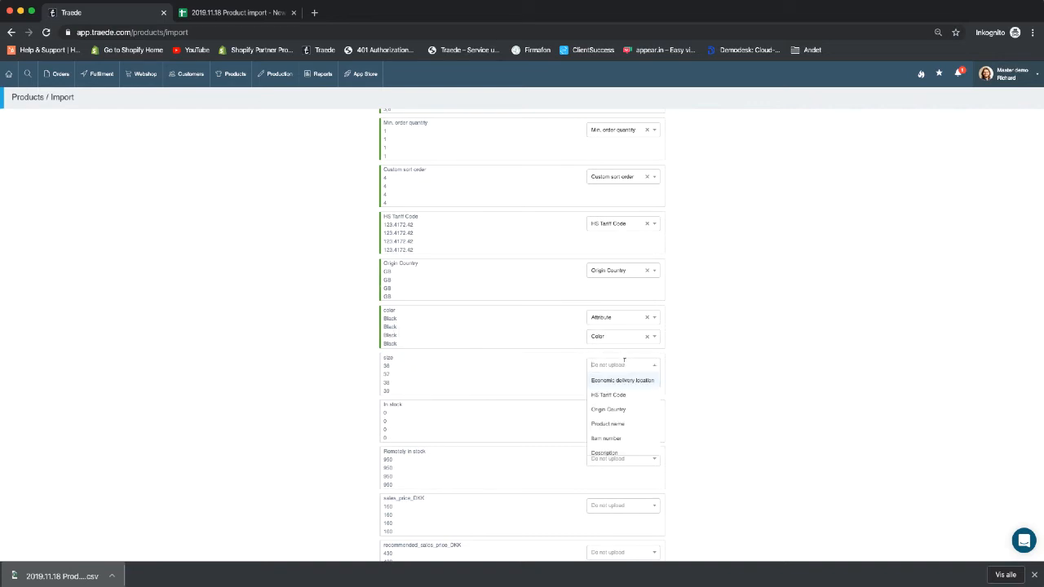
text(siz)
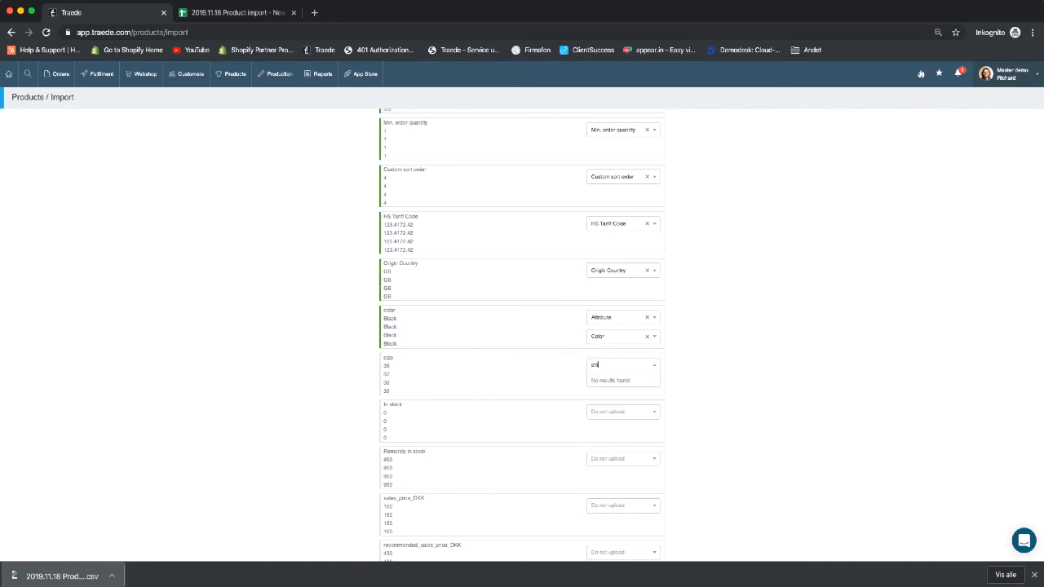
click(614, 384)
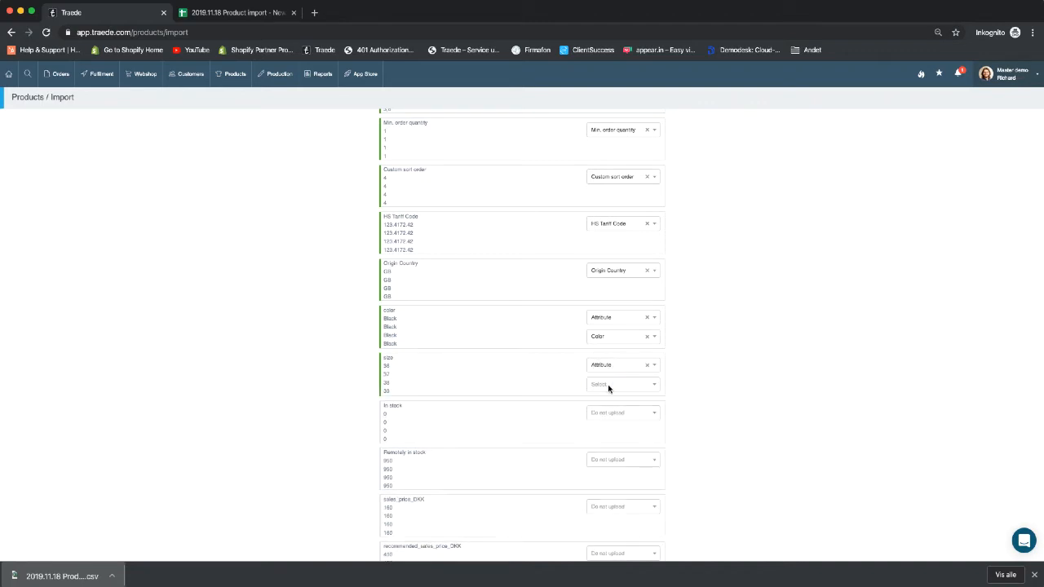
click(618, 383)
click(603, 414)
- Correct the color column's attribute type back to Color after a mistyped entry
click(613, 336)
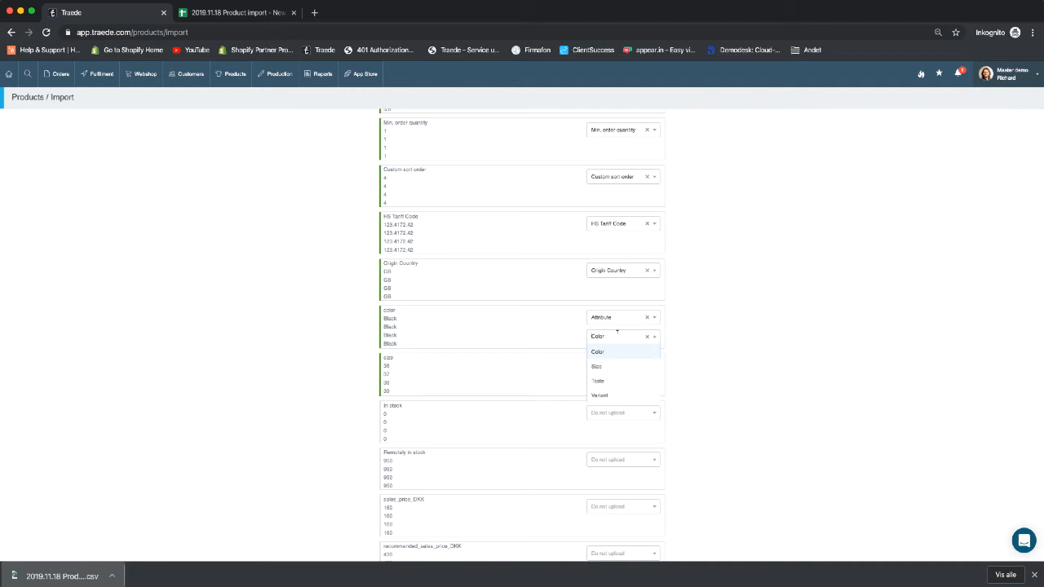
text(Mar)
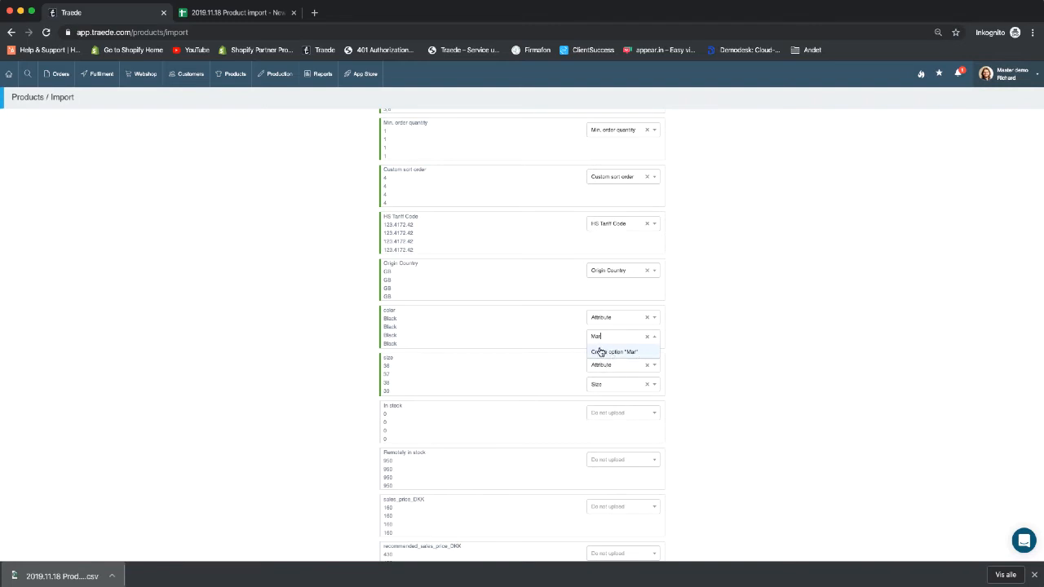
key(BackSpace)
key(BackSpace)
key(BackSpace)
key(BackSpace)
click(595, 339)
click(594, 353)
scroll(796, 355, down, 2)
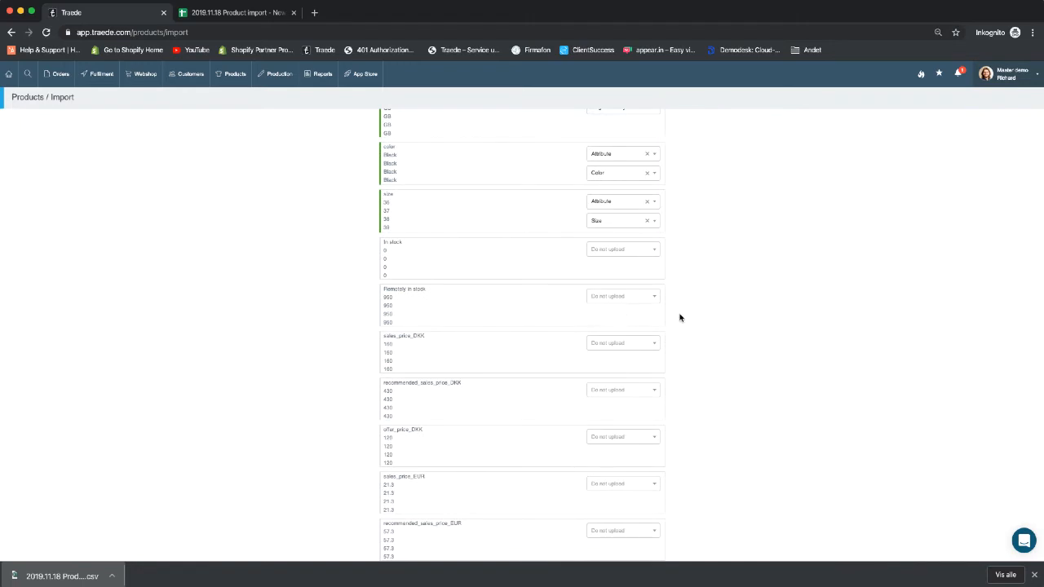
- Map the DKK columns to Sales price, Rec. sales price and Offer price, each in DKK
click(630, 341)
text(sale)
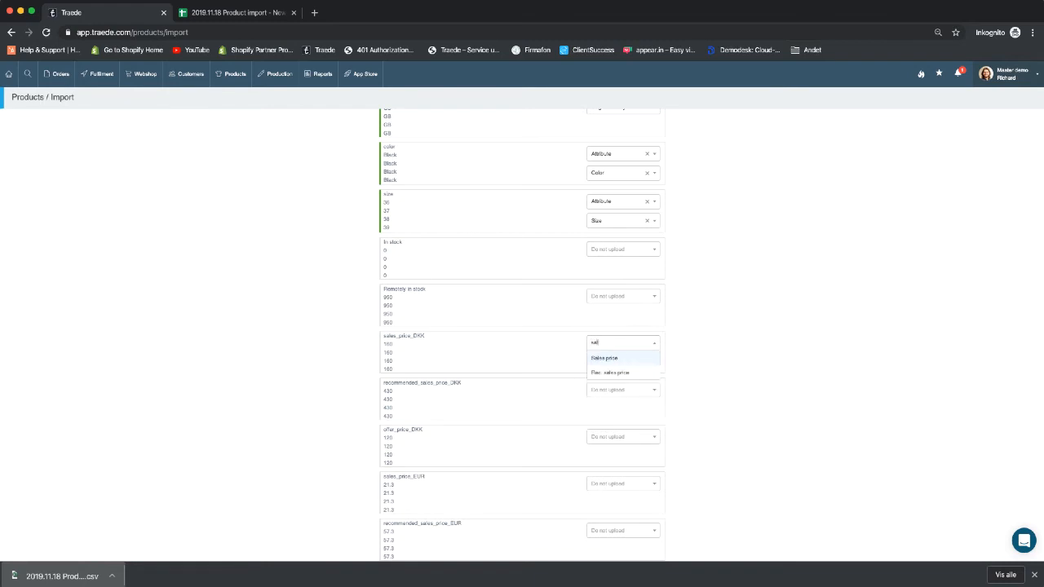
key(Return)
click(627, 362)
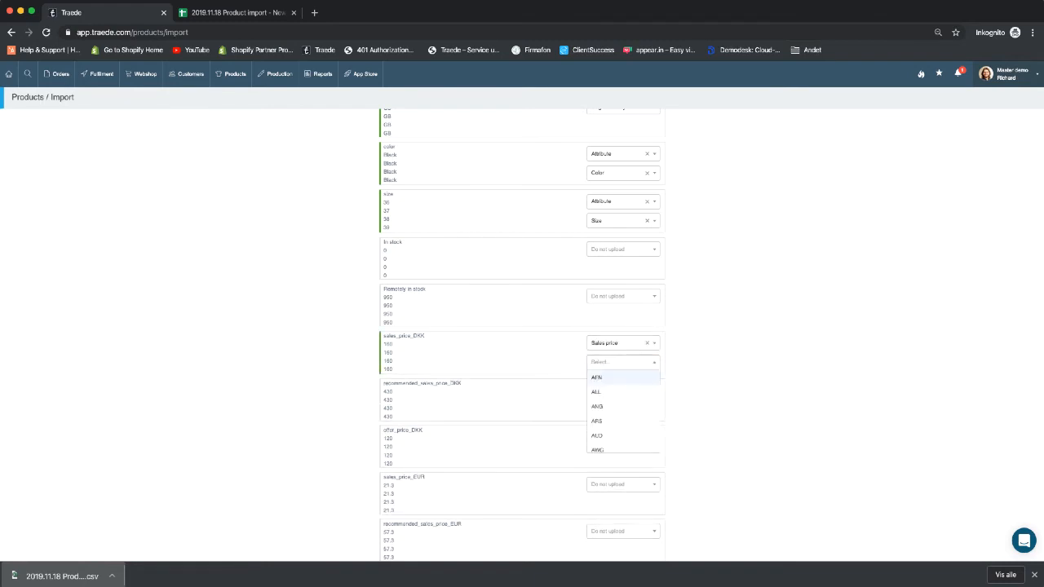
text(dkk)
key(Return)
click(625, 391)
text(re)
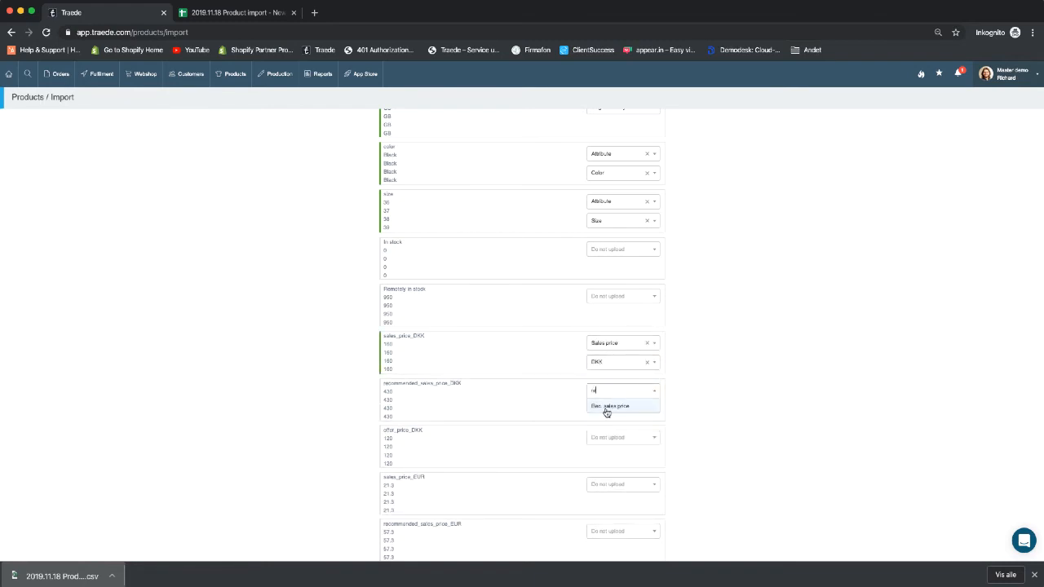
click(606, 407)
click(611, 408)
text(dkk)
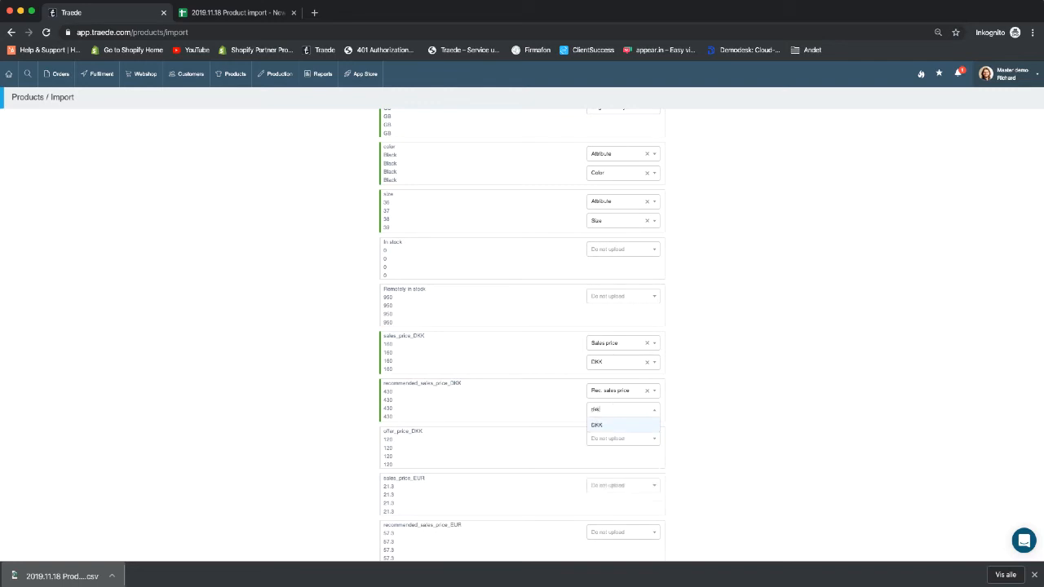
key(Return)
click(620, 439)
text(of)
key(Return)
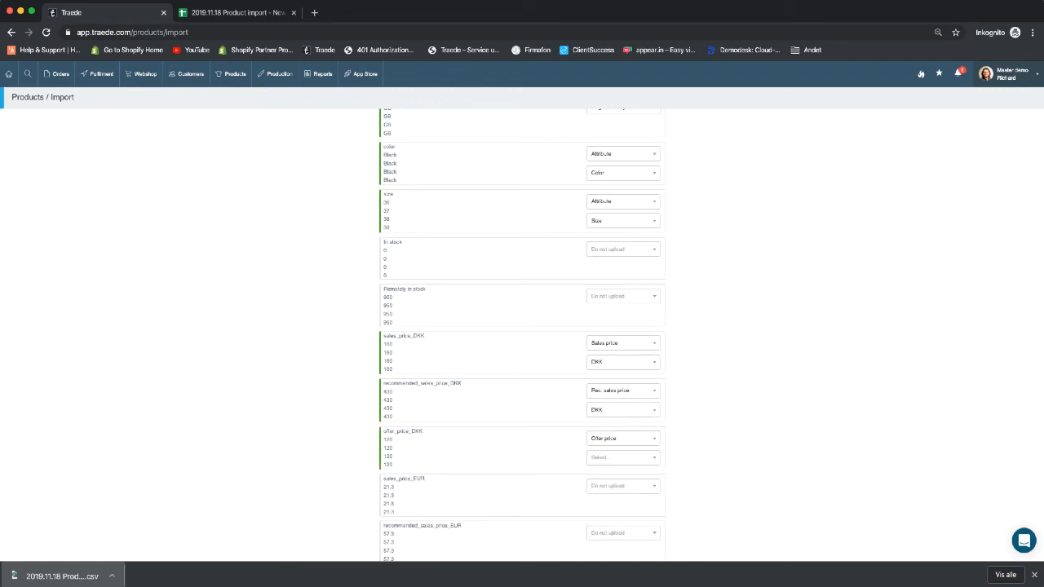
click(650, 459)
text(dk)
key(Return)
- Map the EUR columns to Sales price, Rec. sales price and Offer price, each in EUR
click(628, 486)
text(sale)
key(Return)
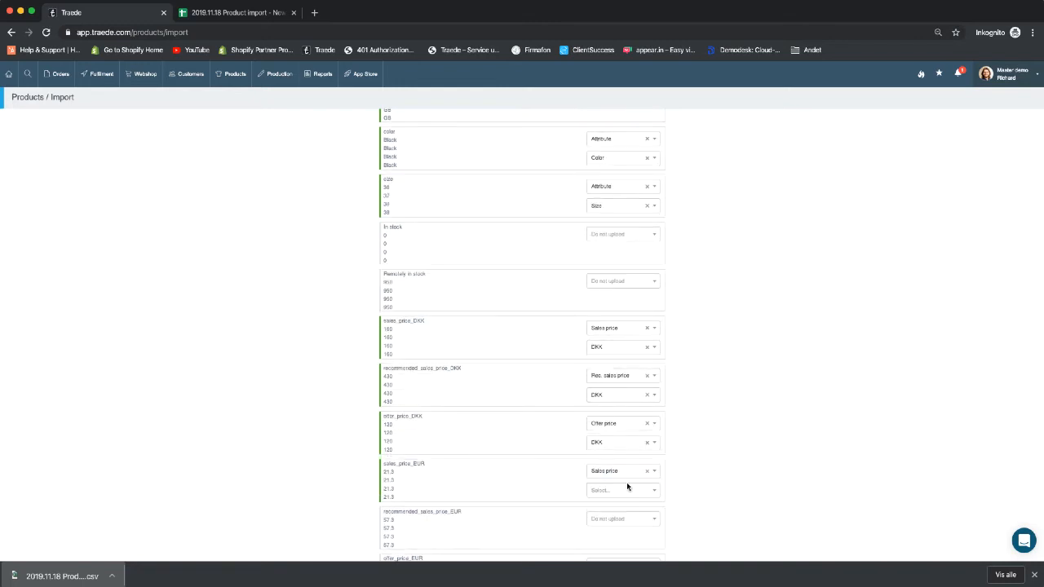
click(625, 487)
text(eur)
key(Return)
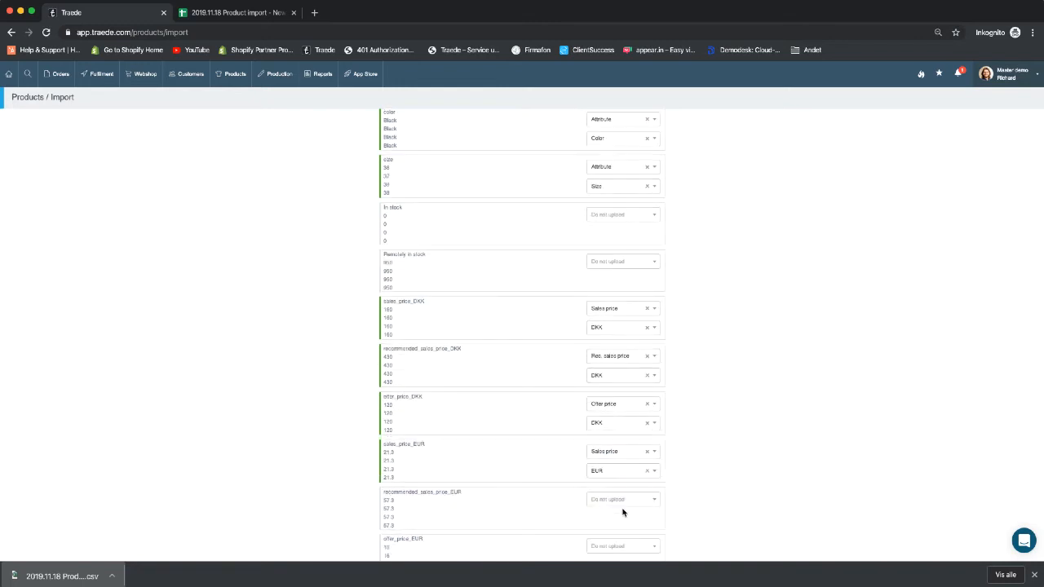
click(620, 499)
text(rec)
key(Return)
click(618, 499)
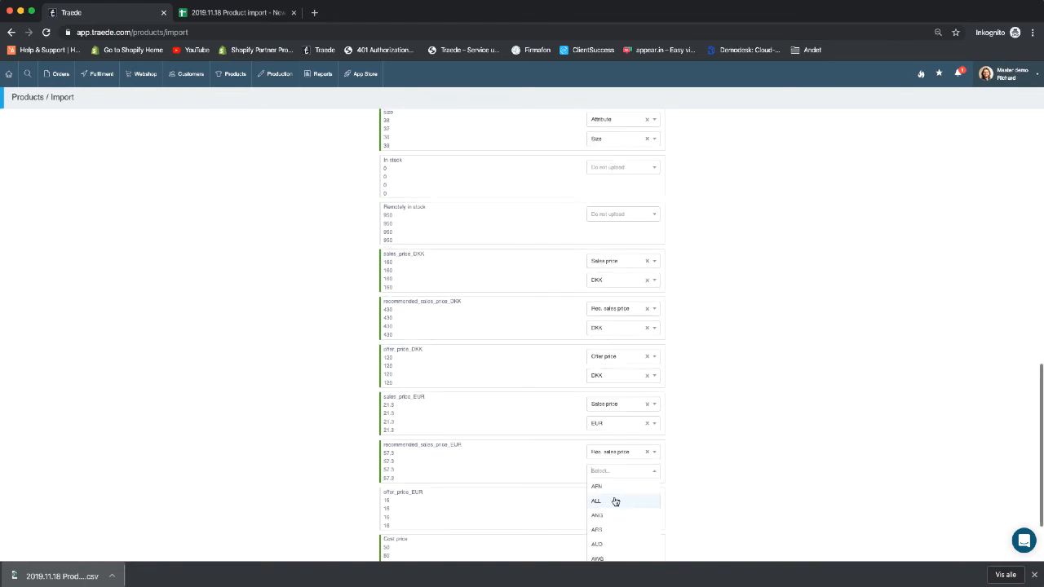
text(eu)
key(Return)
click(604, 497)
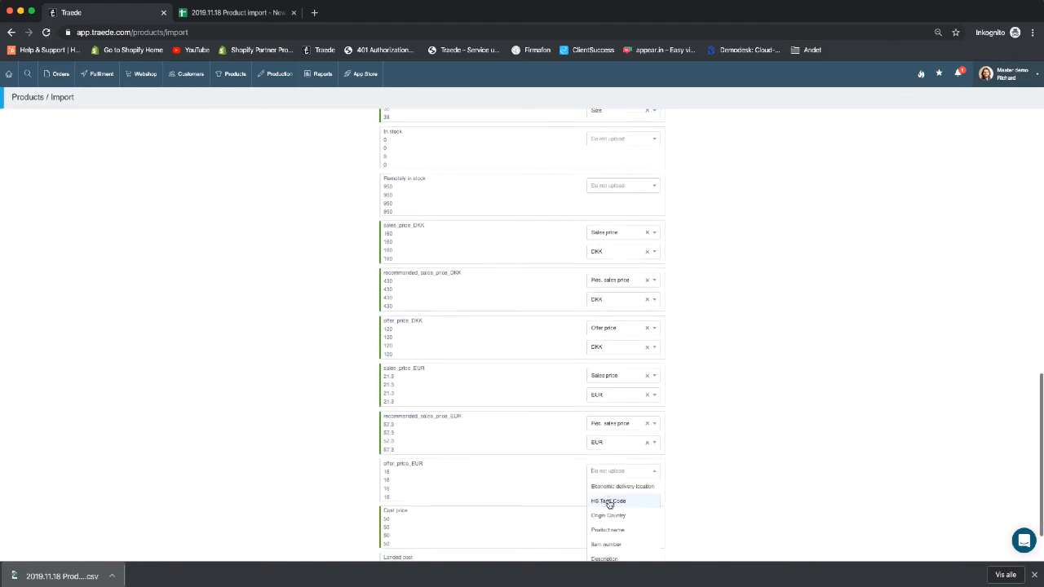
text(offe)
key(Return)
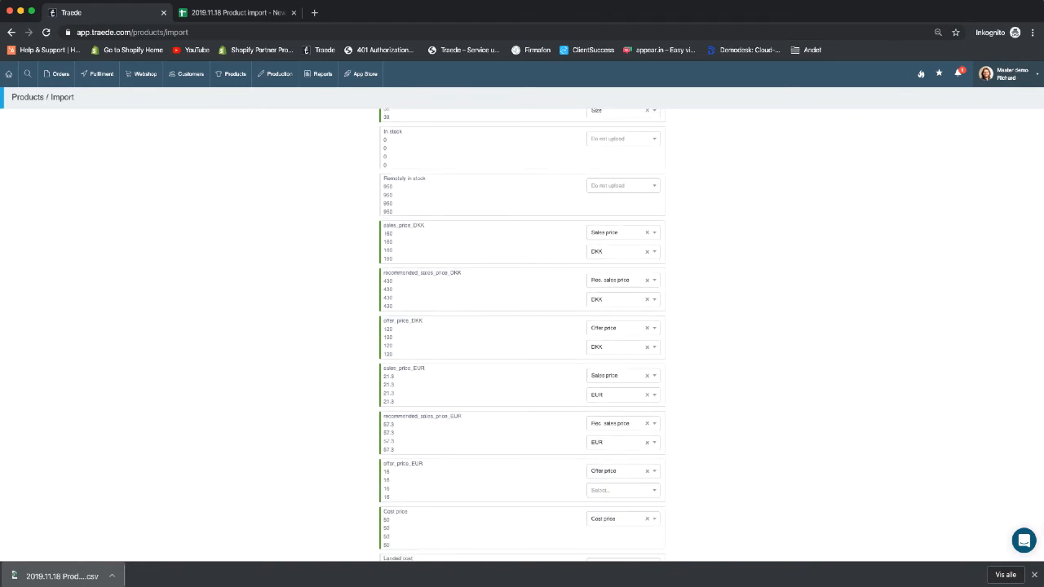
click(613, 496)
text(eu)
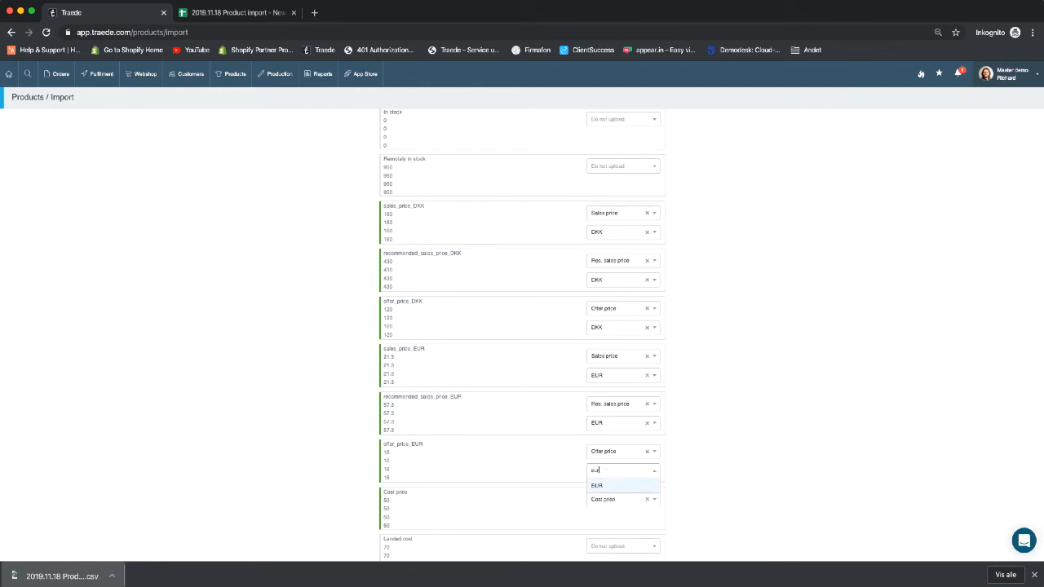
key(Return)
- Leave the Landed cost column as 'Do not upload' and review the mapping list
scroll(372, 454, down, 2)
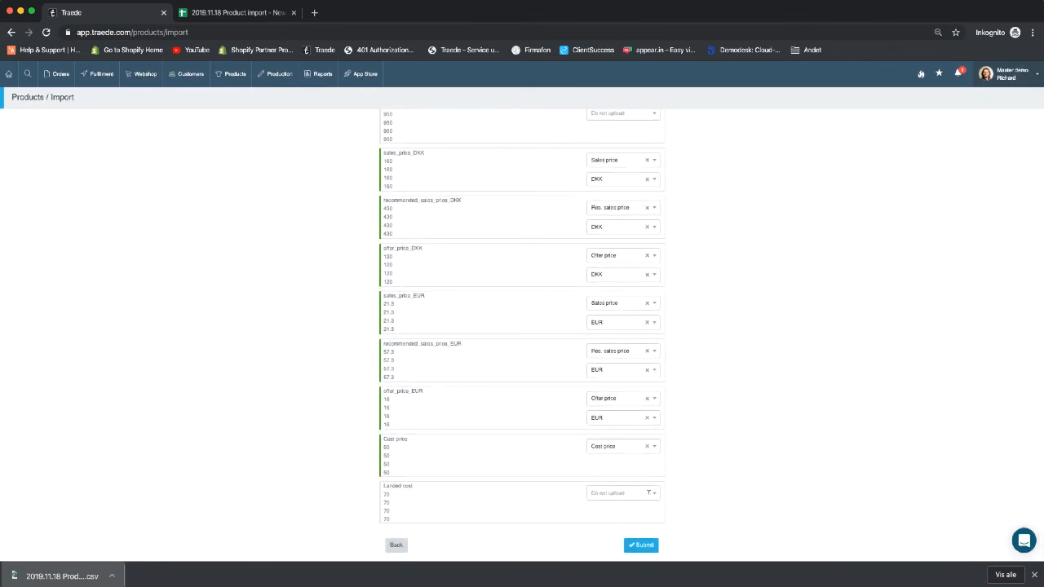
click(644, 493)
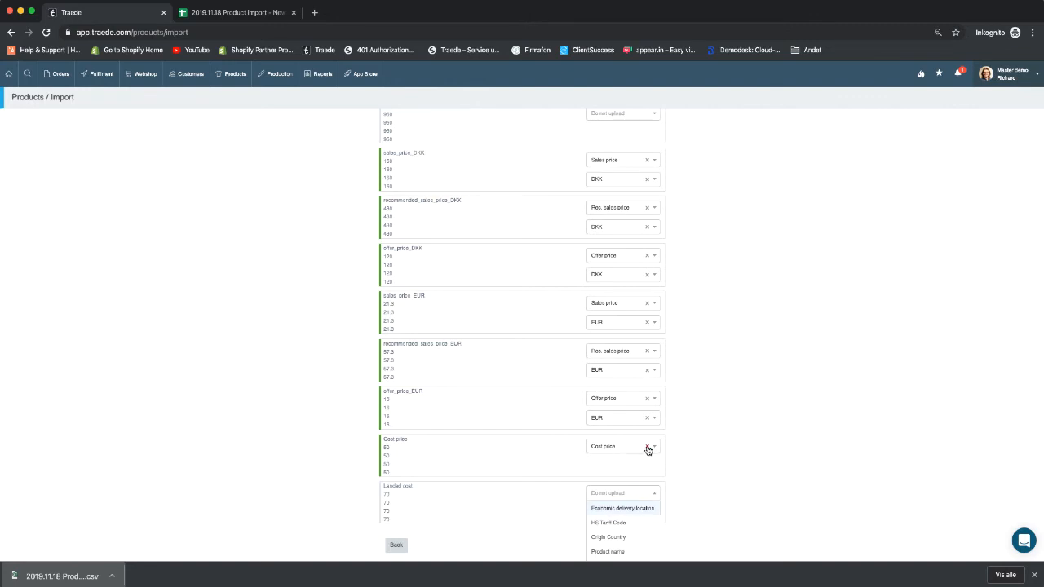
click(706, 486)
scroll(706, 486, up, 3)
scroll(707, 486, down, 5)
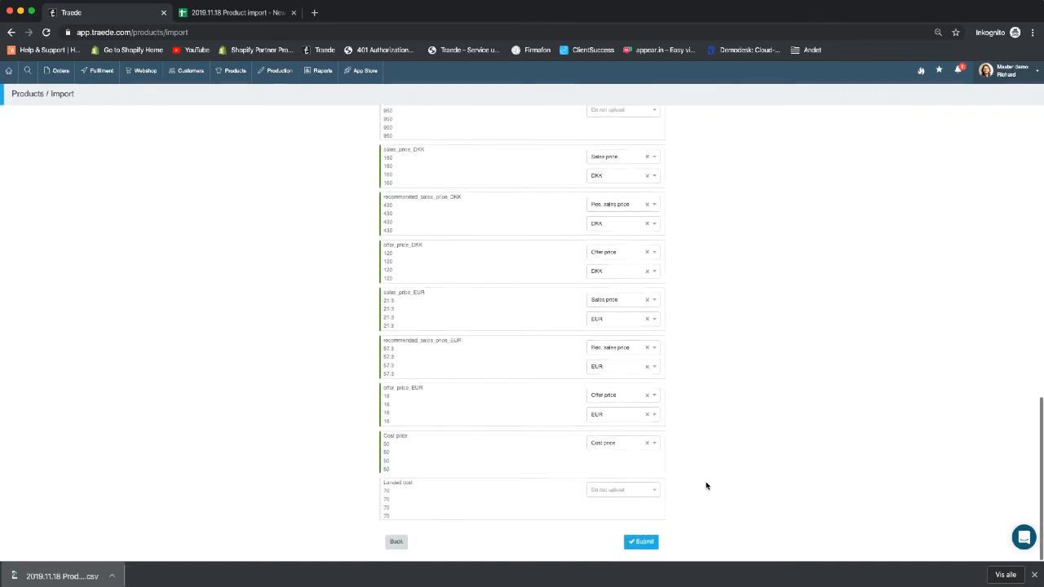
scroll(690, 322, up, 1)
scroll(687, 315, down, 1)
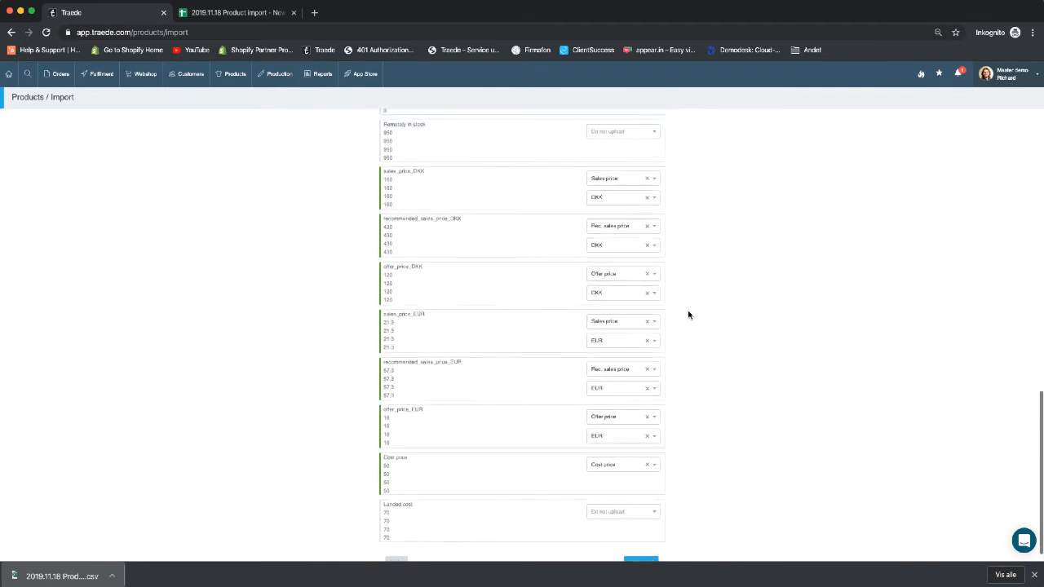
scroll(687, 315, up, 2)
scroll(463, 366, up, 5)
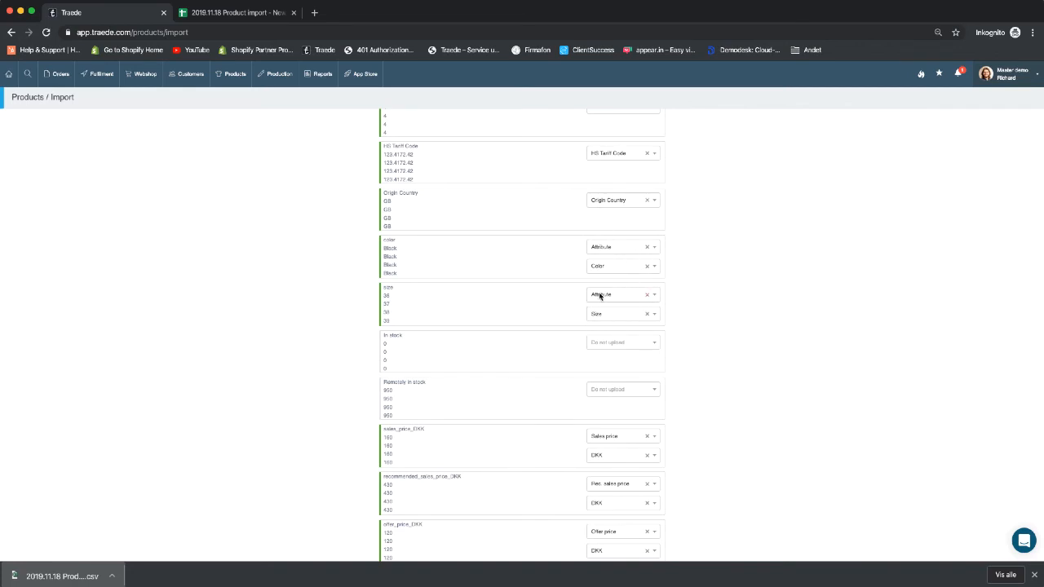
scroll(618, 290, up, 3)
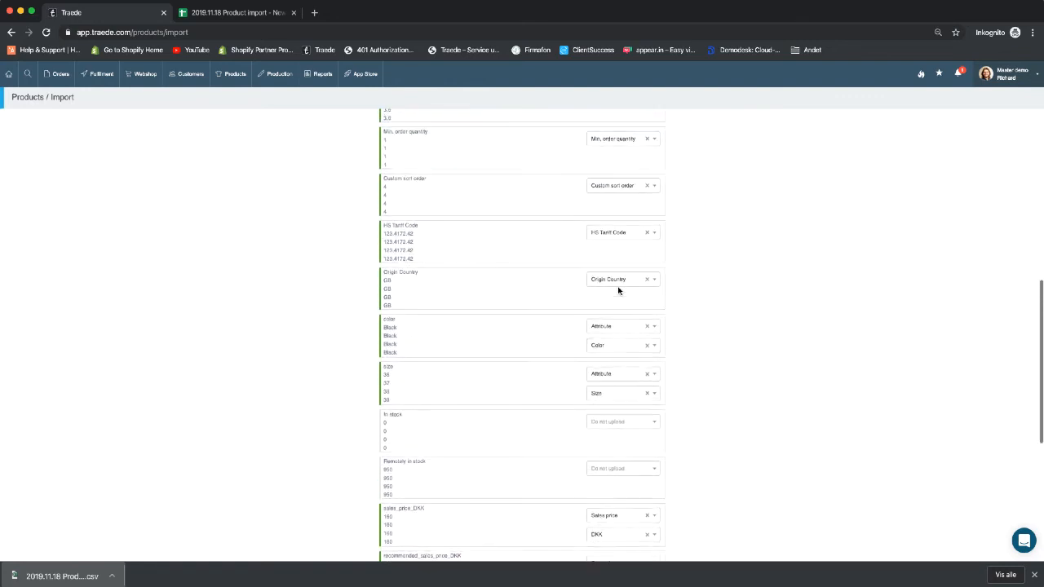
scroll(618, 291, up, 12)
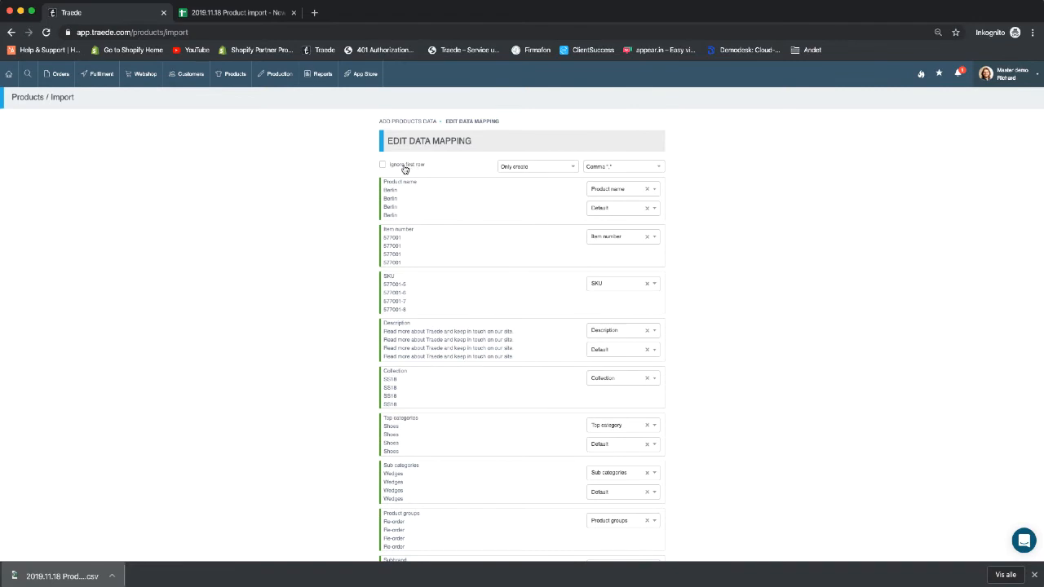
- Tick 'Ignore first row' and keep Comma as the delimiter, then review the remaining mappings
click(405, 169)
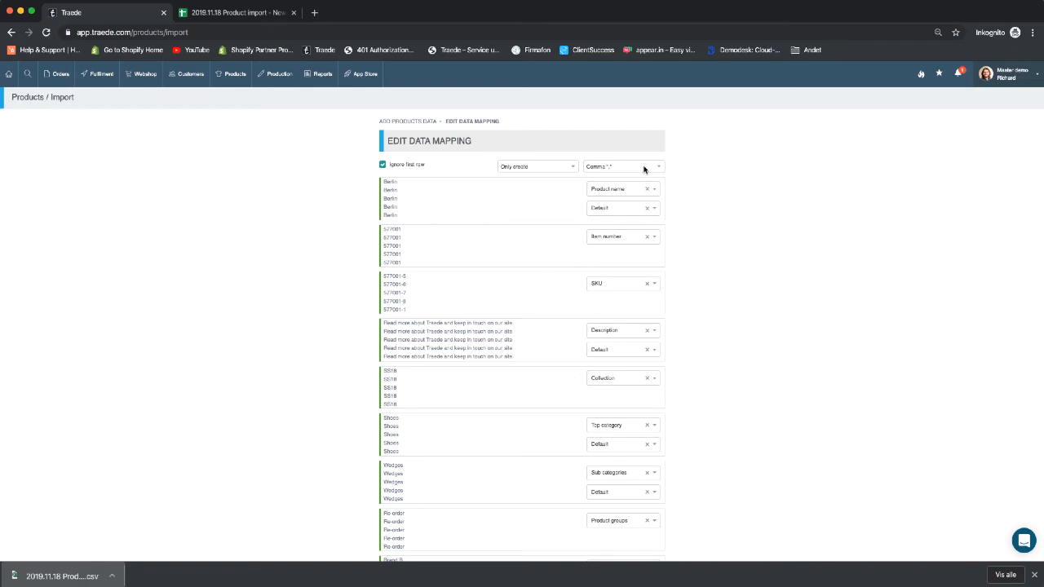
click(596, 166)
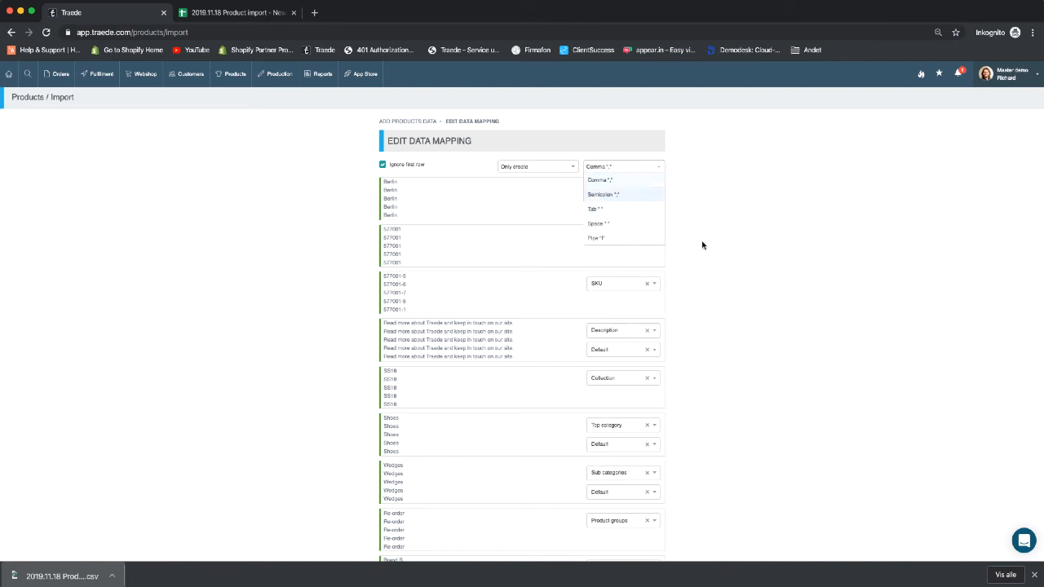
click(733, 176)
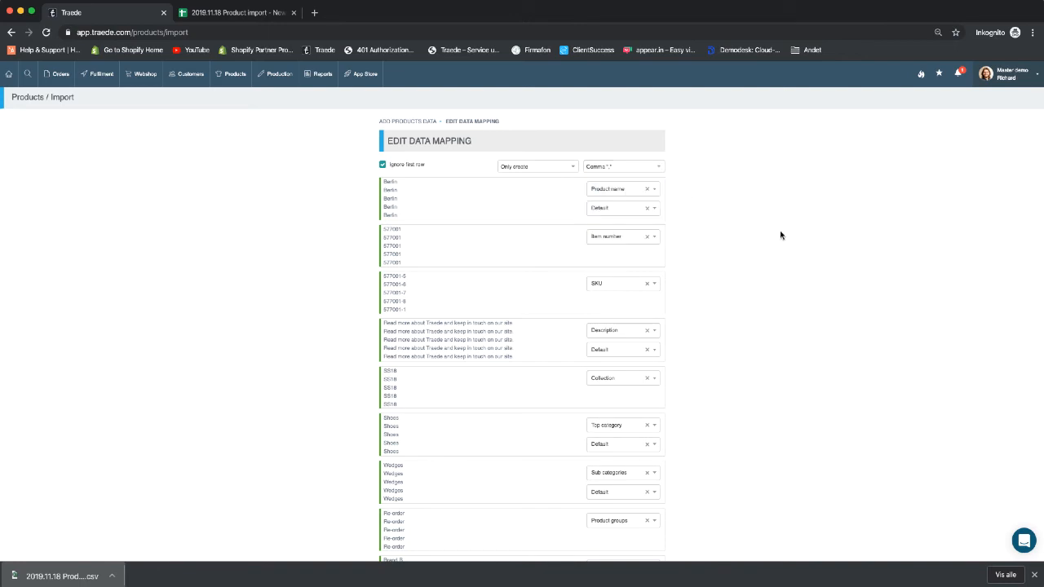
scroll(779, 235, down, 15)
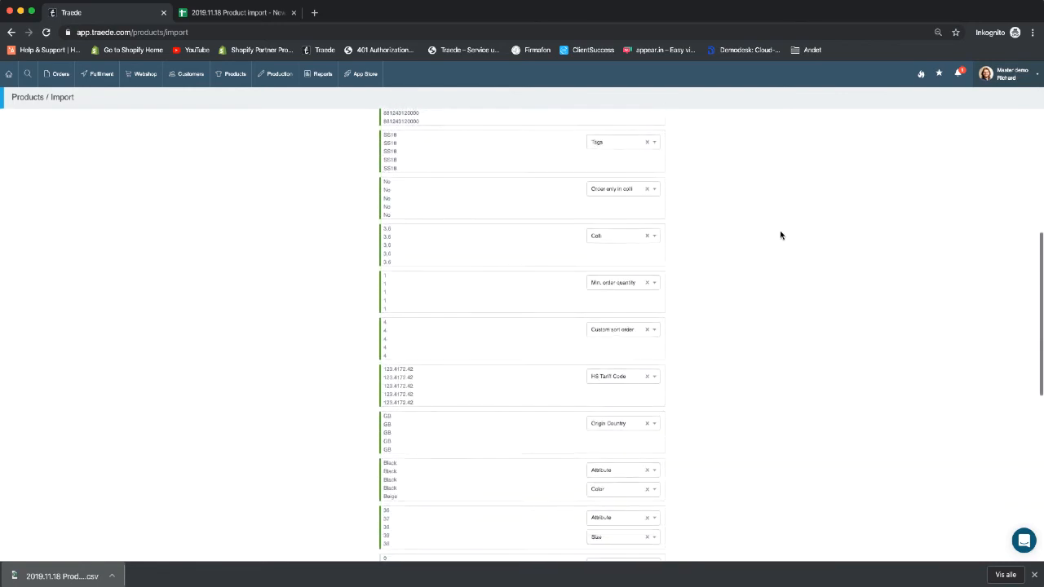
scroll(780, 235, down, 15)
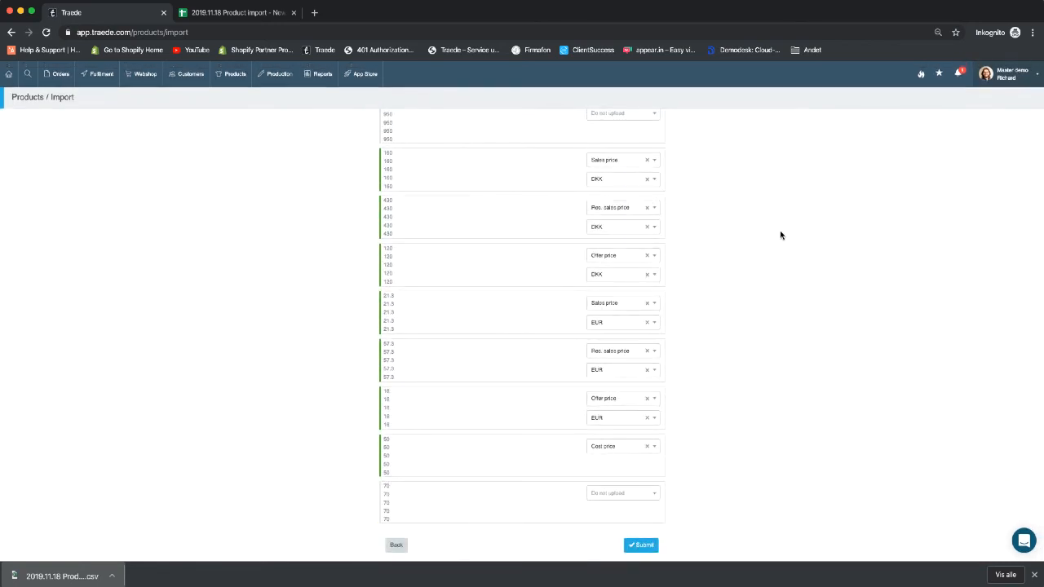
- Submit the product mapping, then open Products > Product List in a new tab
click(647, 549)
click(1003, 74)
click(804, 403)
super+click(234, 75)
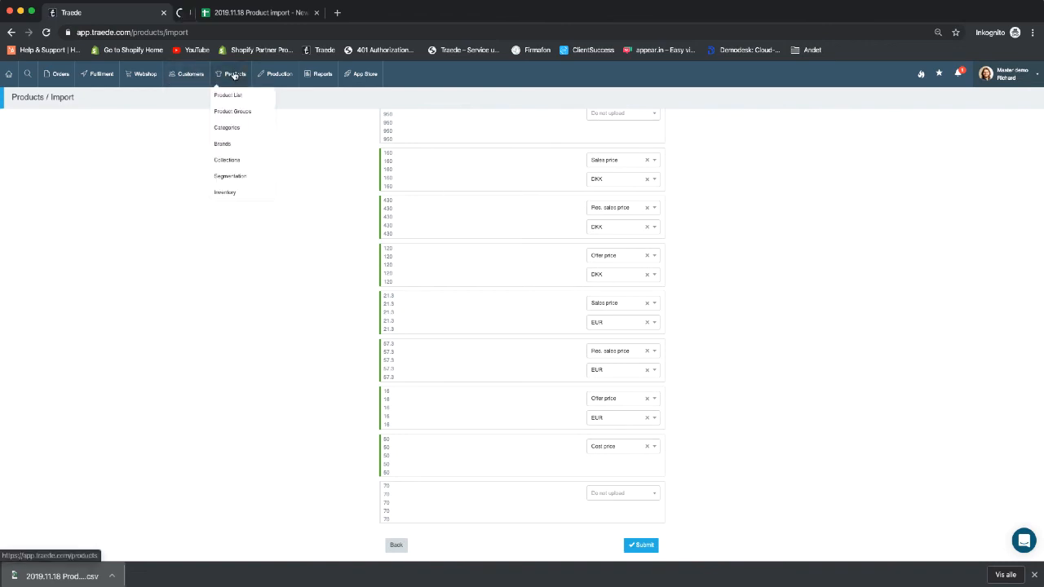
- In the new tab's product list, open the Copenhagen product for editing
click(220, 15)
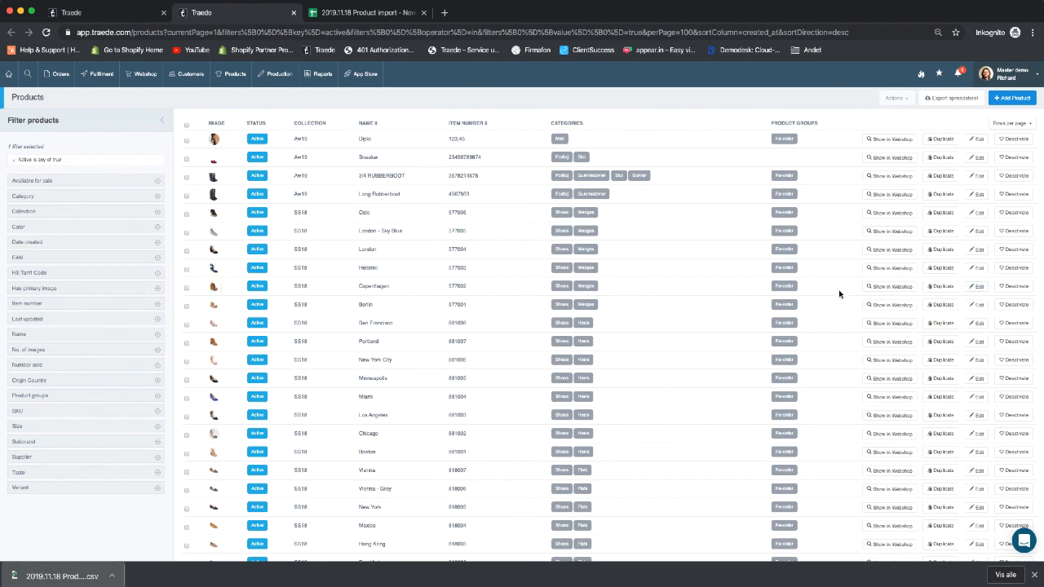
click(980, 287)
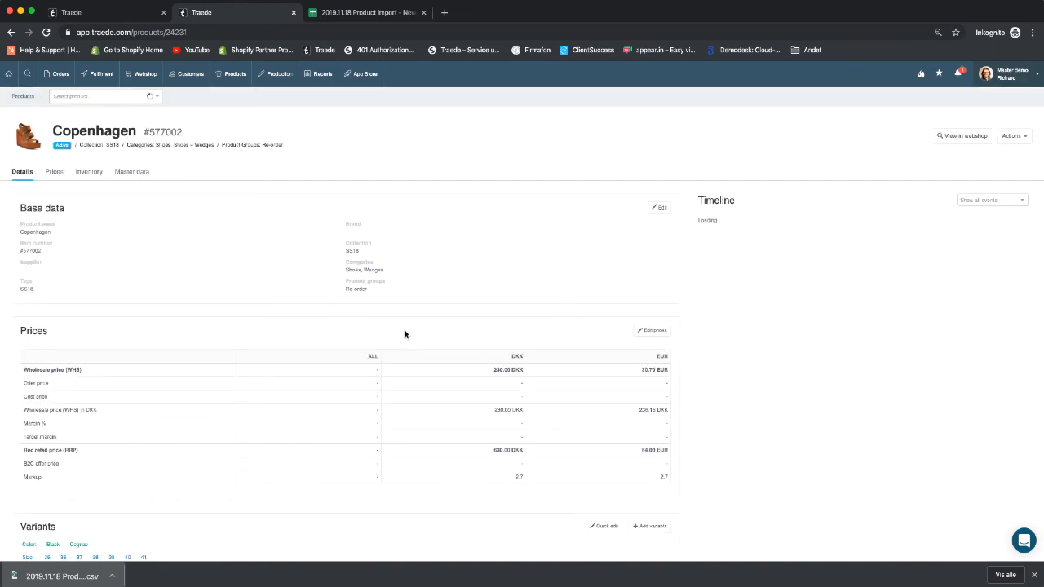
- Scroll the Copenhagen #577002 page down to its Black and Cognac variants and back up
scroll(416, 336, down, 2)
scroll(522, 347, down, 5)
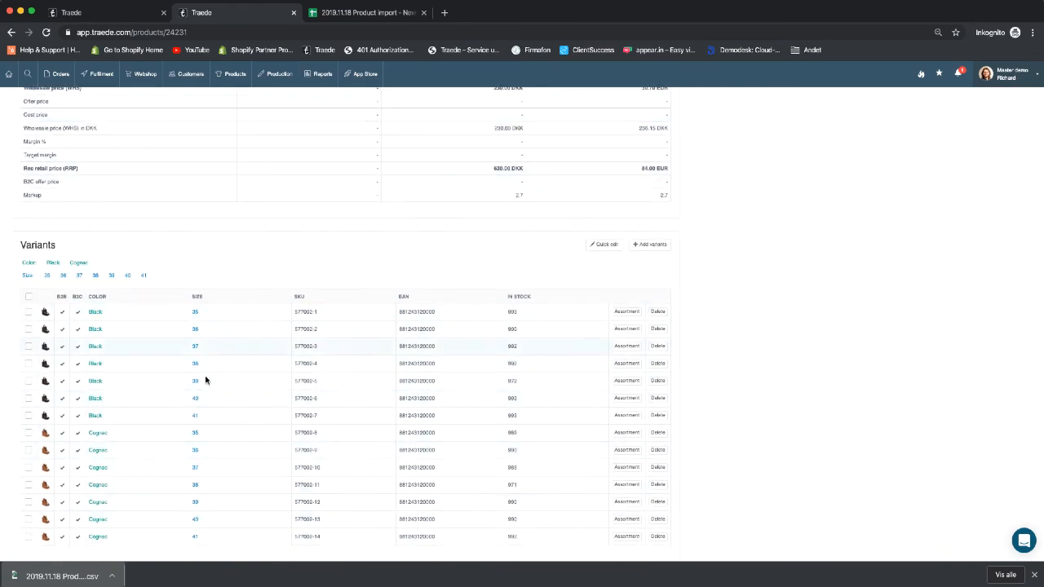
scroll(506, 257, up, 6)
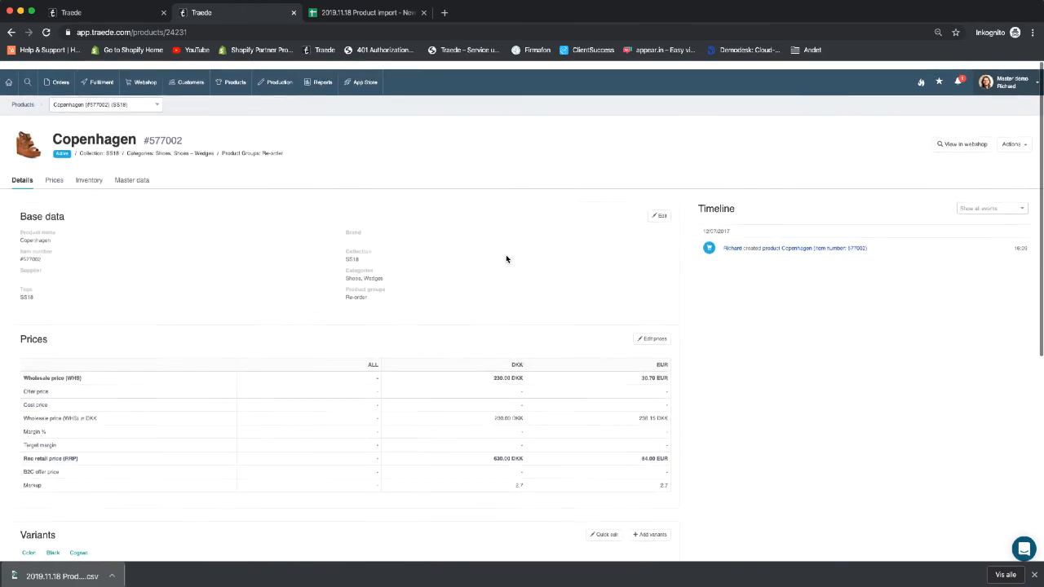
- Review Copenhagen's master data (categories, supplier, images, description), then return to Details
click(120, 172)
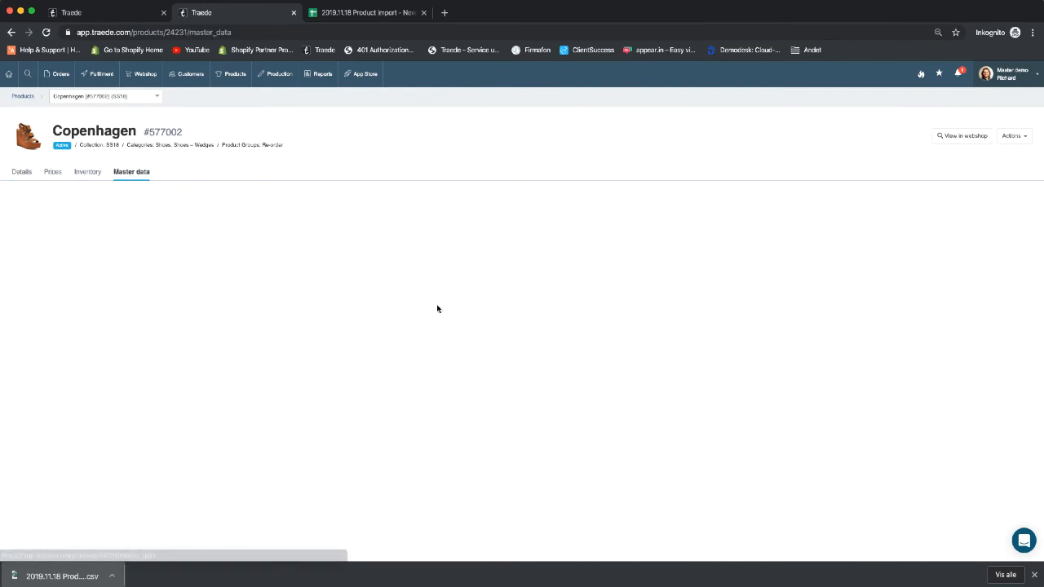
scroll(298, 304, down, 1)
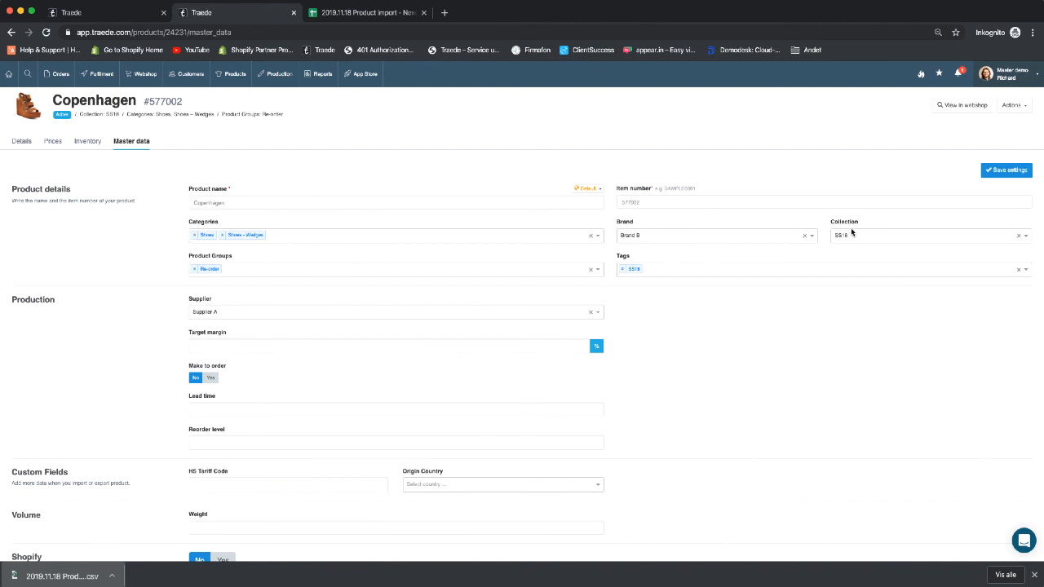
scroll(649, 243, down, 3)
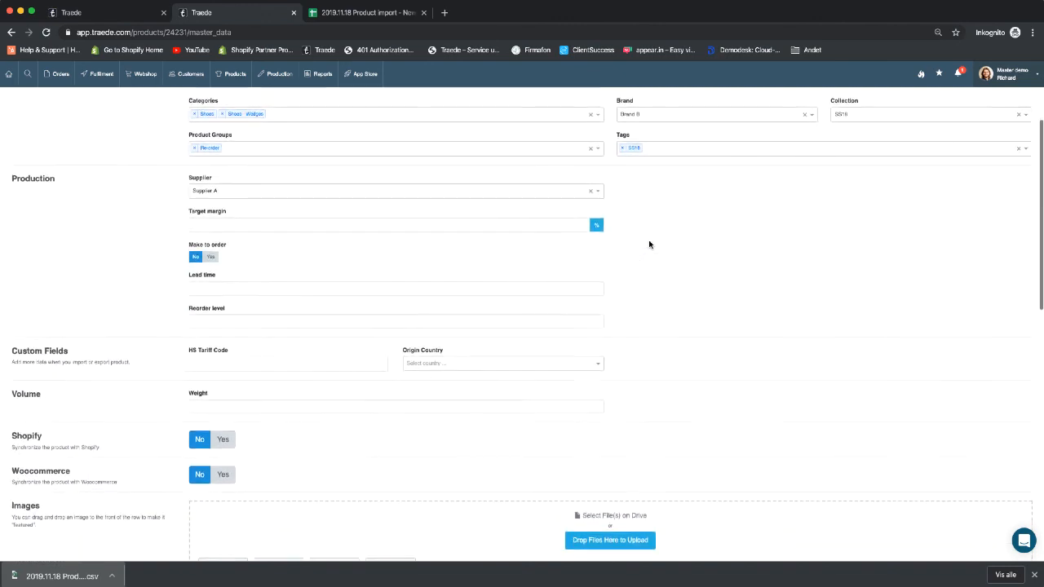
scroll(648, 243, down, 1)
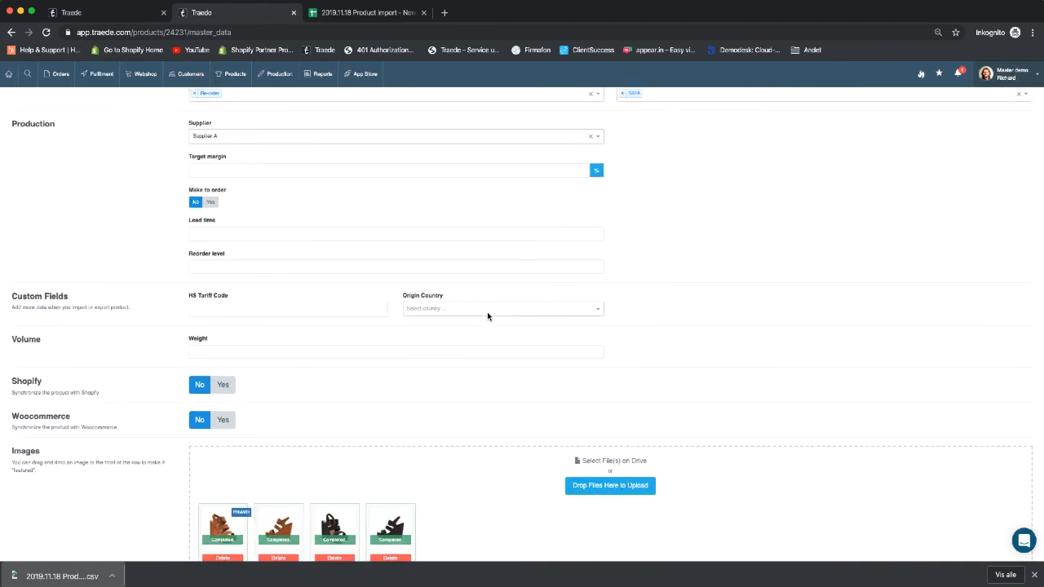
scroll(715, 315, down, 5)
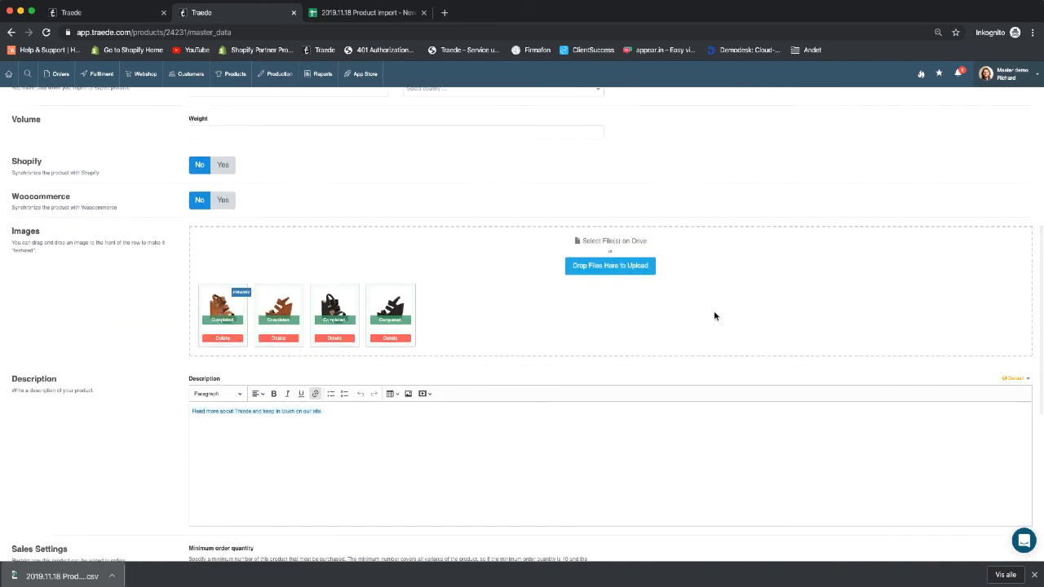
scroll(353, 437, down, 8)
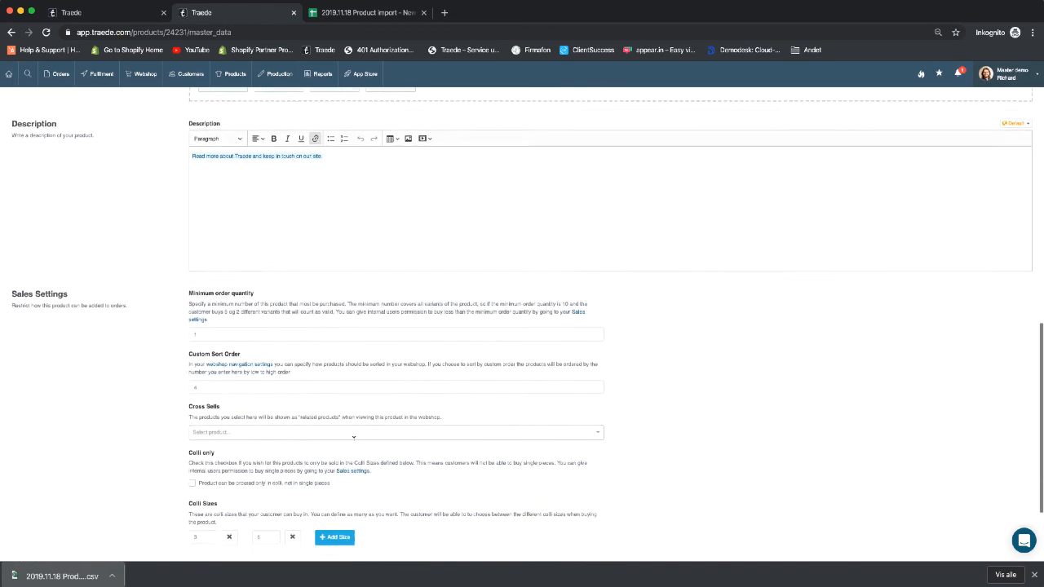
scroll(426, 333, up, 8)
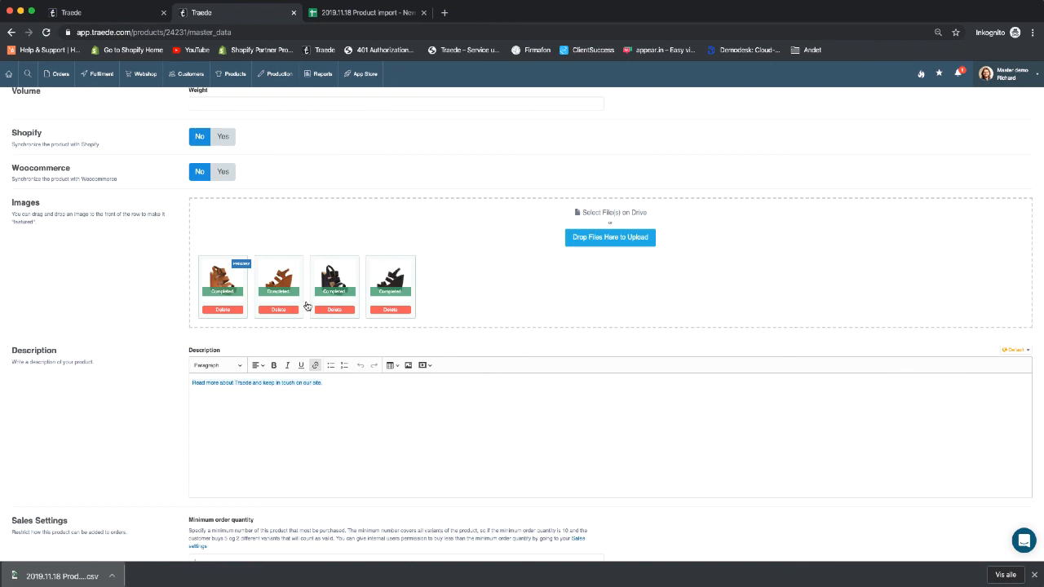
scroll(401, 252, up, 10)
scroll(133, 161, up, 2)
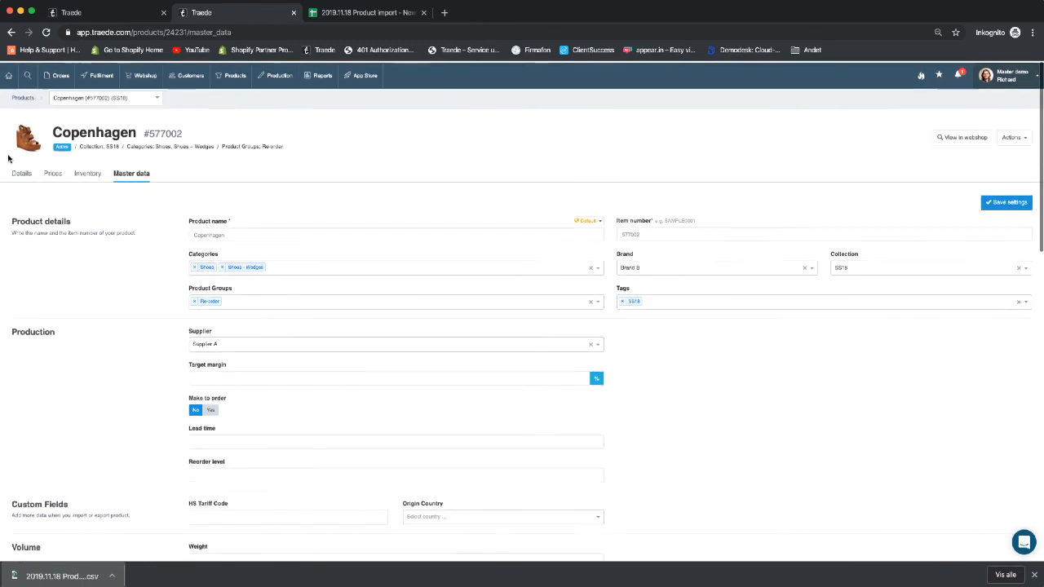
click(20, 171)
- Scroll Copenhagen's details down to the 14 Black and Cognac variants in sizes 35–41
scroll(196, 329, down, 5)
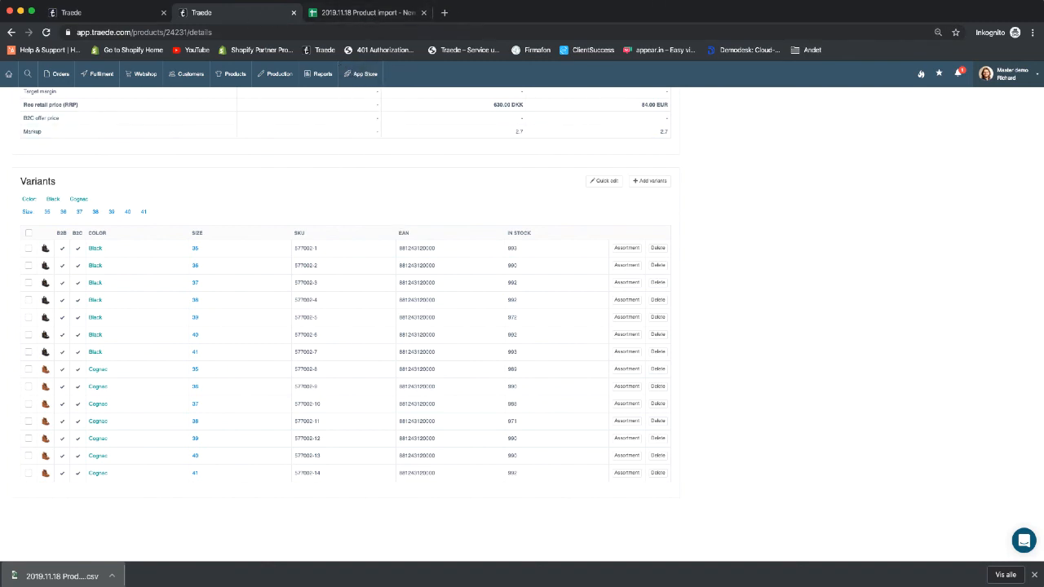
click(640, 5)
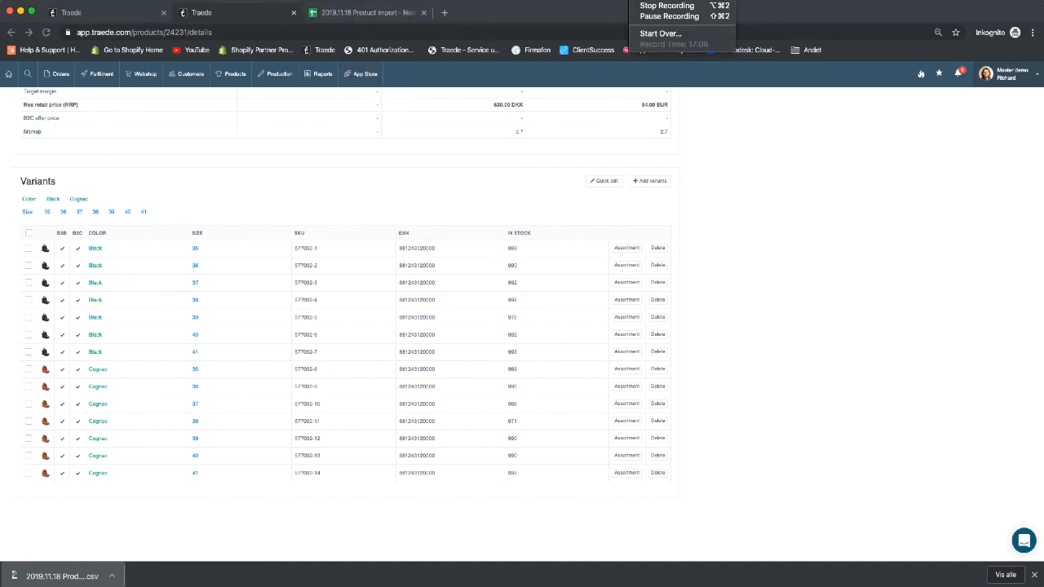